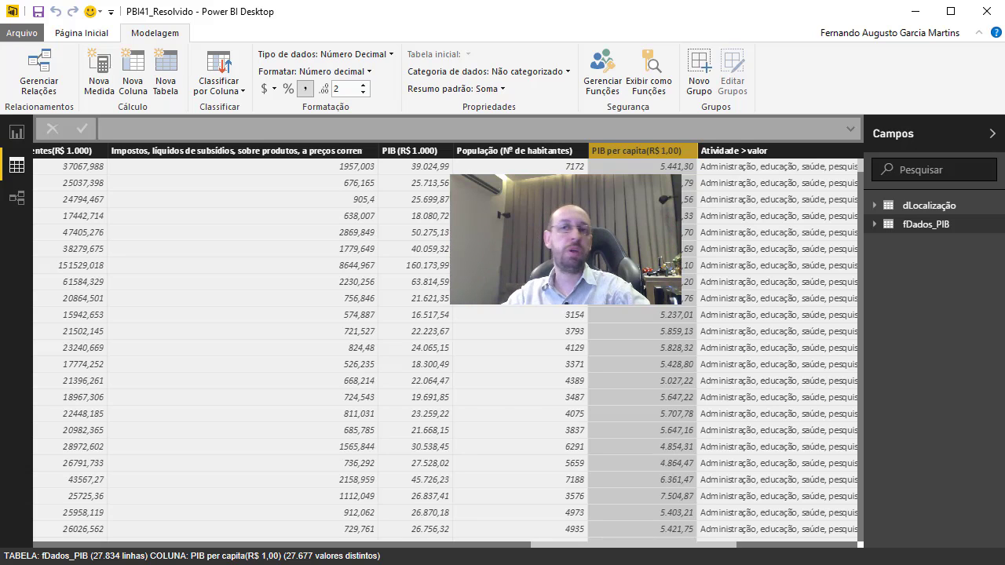
# - Create a calculated column in the fDados_PIB table and name it PerCapita Acumulado
pyautogui.click(129, 69)
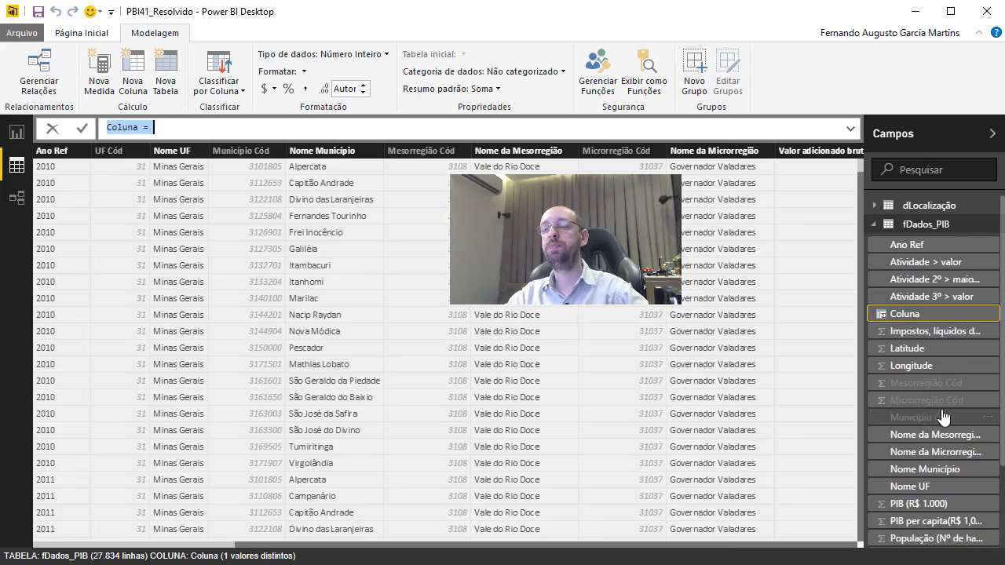
pyautogui.click(132, 129)
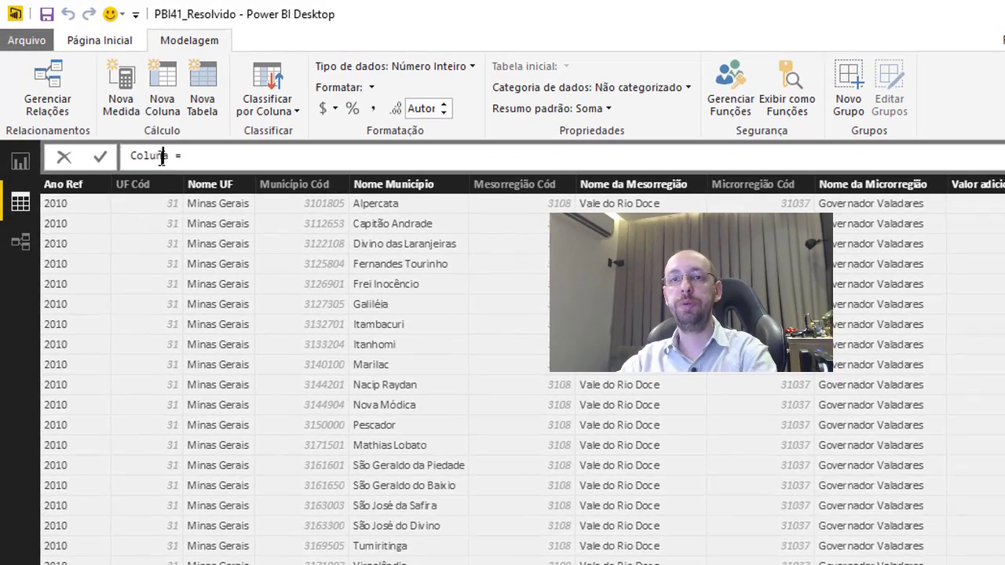
pyautogui.doubleClick(162, 158)
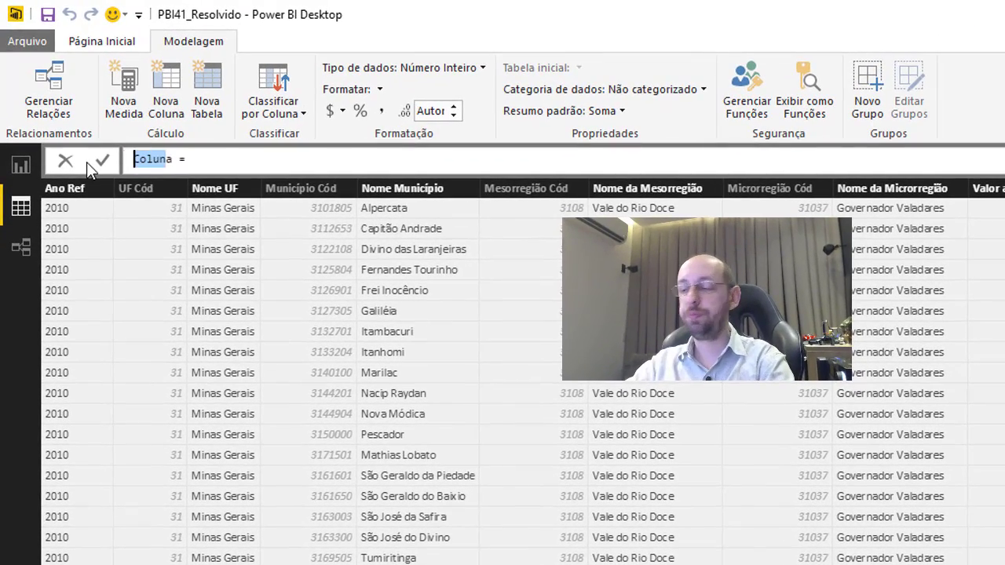
pyautogui.write('Per')
pyautogui.write('Capita ')
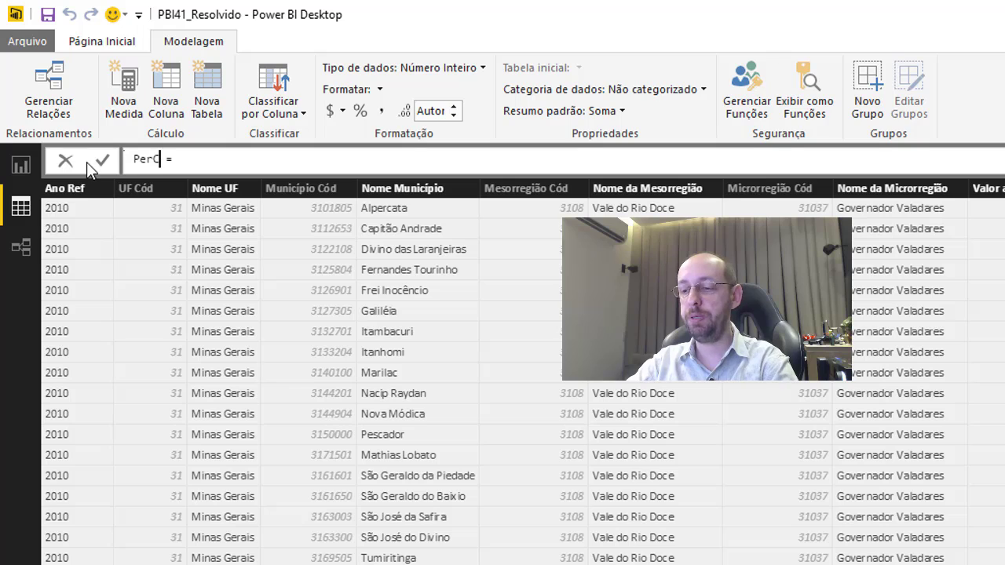
pyautogui.write('Acumulado')
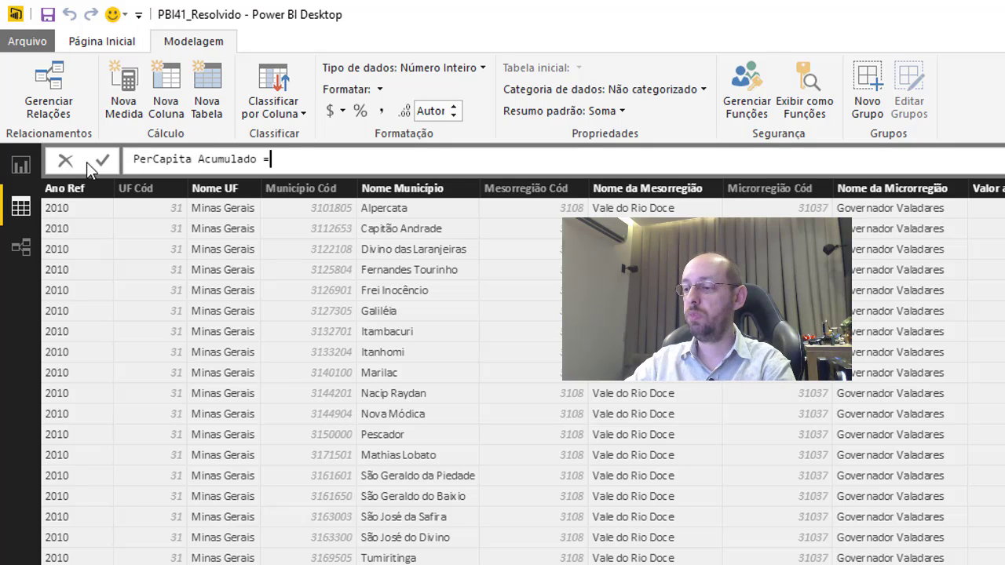
# - Begin the column's formula with SUMX over a FILTER of the fDados_PIB table
pyautogui.press('End')
pyautogui.write('SUMX(')
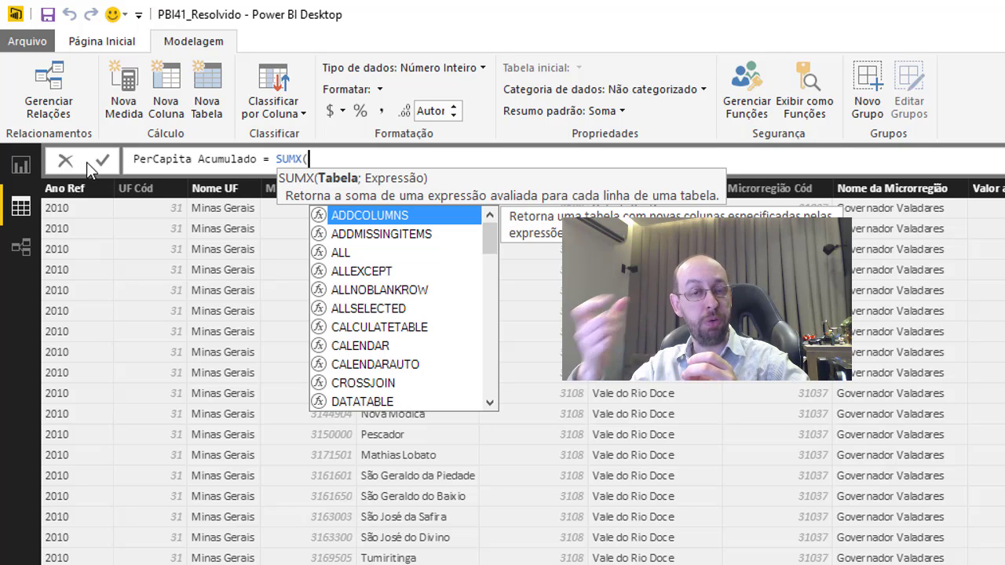
pyautogui.write('FILTER(')
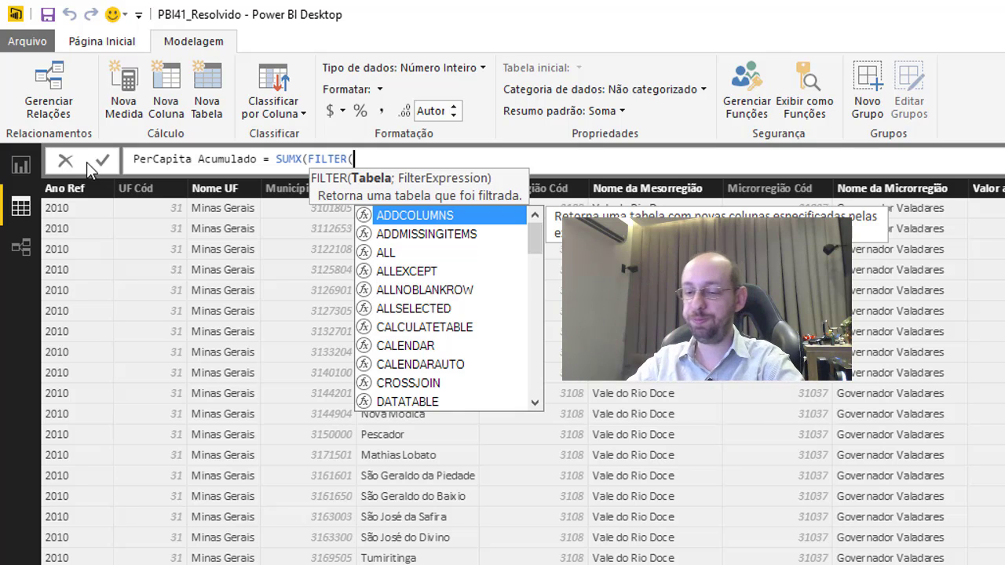
pyautogui.write('fDados_PIB')
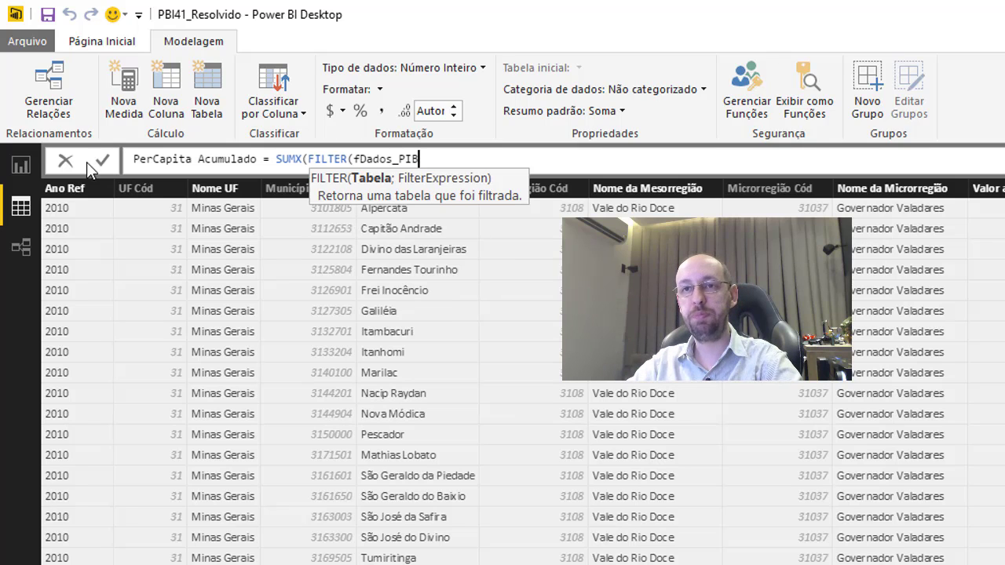
pyautogui.write(';')
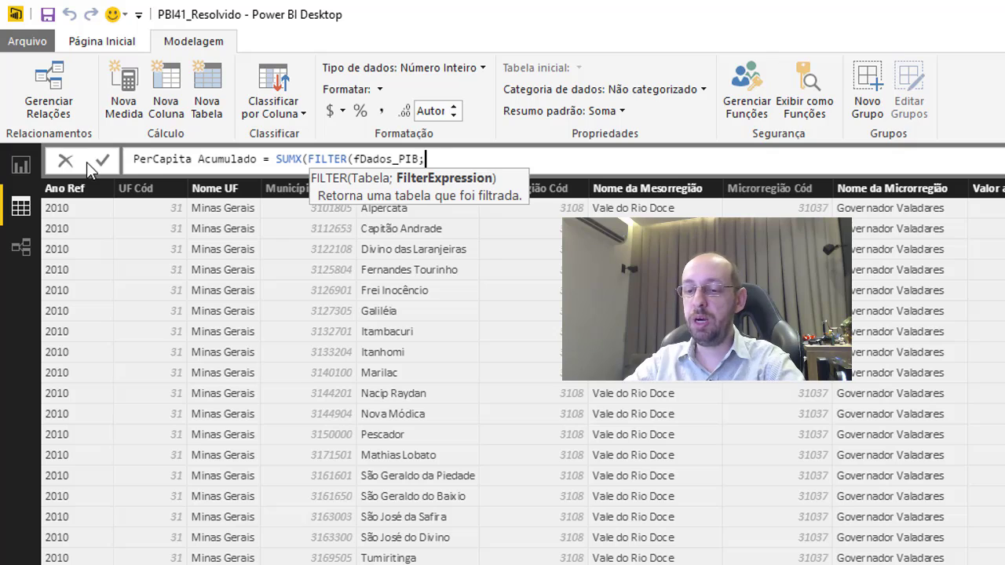
# - Add the filter condition fDados_PIB[Ano Ref]<=EARLIER(fDados_PIB[Ano Ref]) and close the FILTER function
pyautogui.write('fd')
pyautogui.press('Down')
pyautogui.press('Tab')
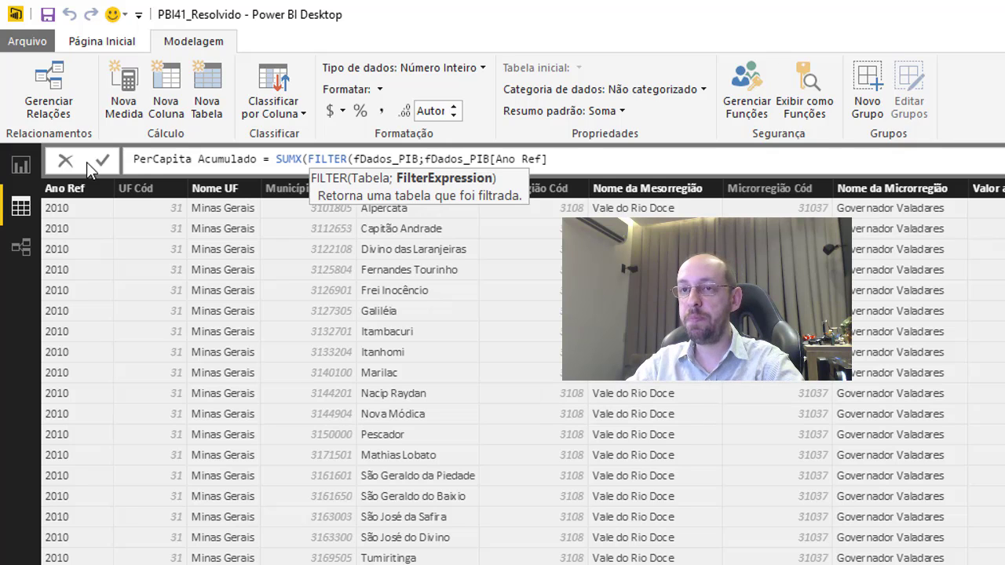
pyautogui.write('<')
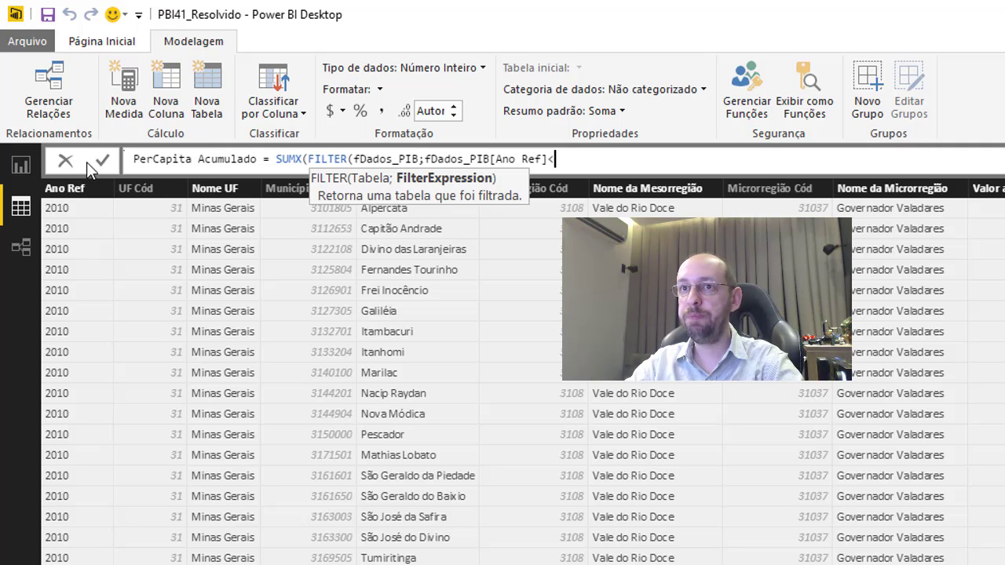
pyautogui.write('=ear')
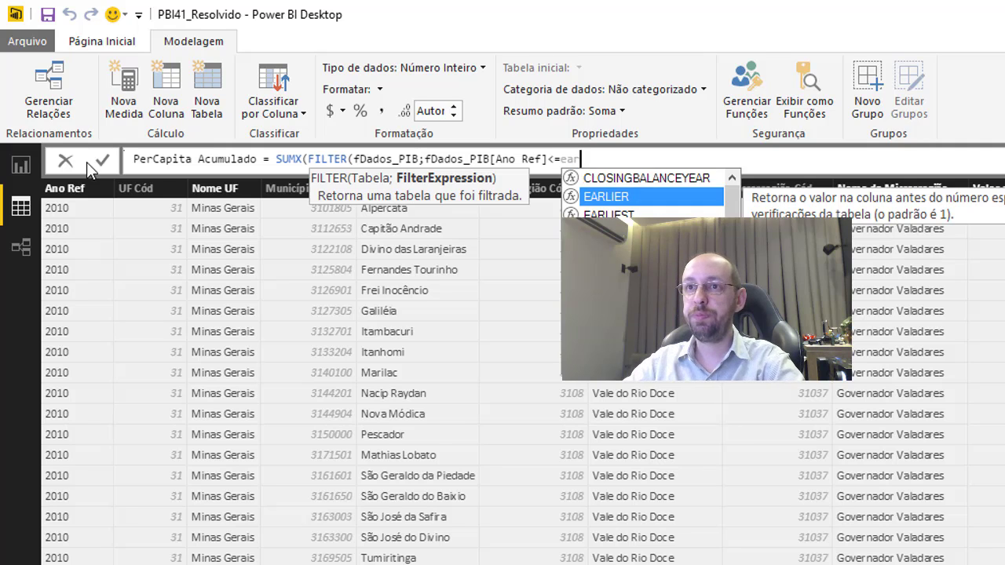
pyautogui.press('Tab')
pyautogui.write('fDa')
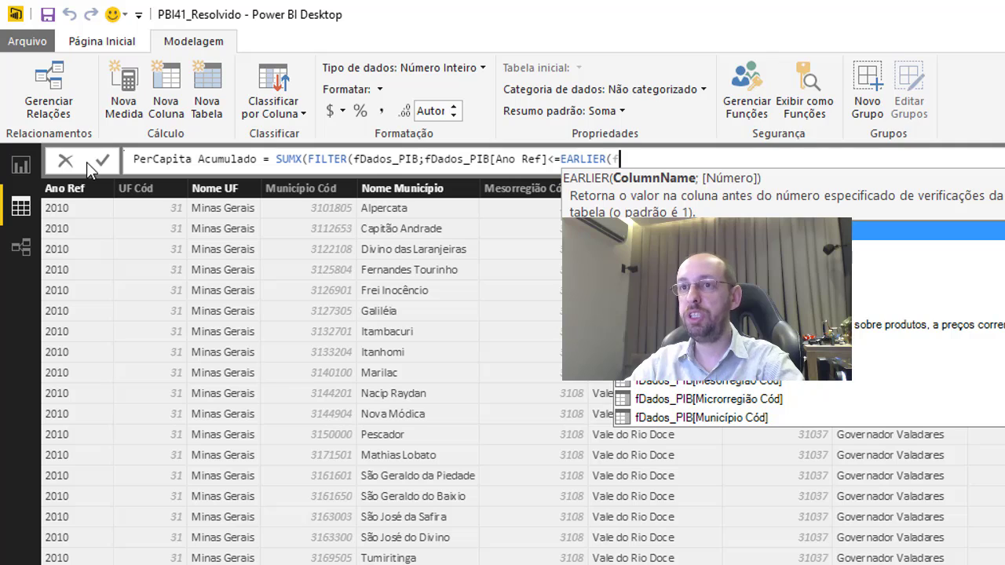
pyautogui.press('Tab')
pyautogui.write('))')
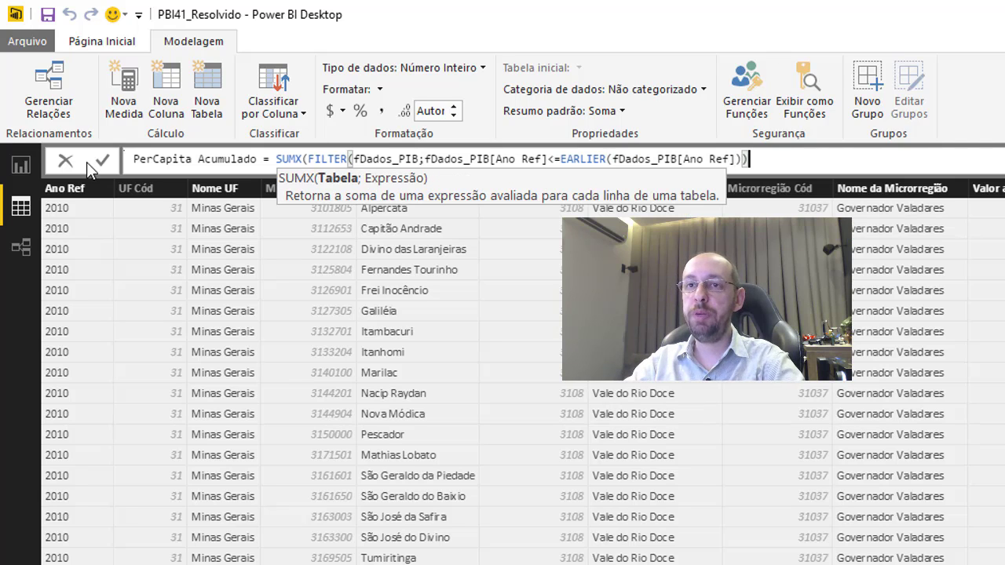
# - Use fDados_PIB[PIB per capita(R$ 1,00)] as the expression SUMX adds up and commit the column formula
pyautogui.write(';')
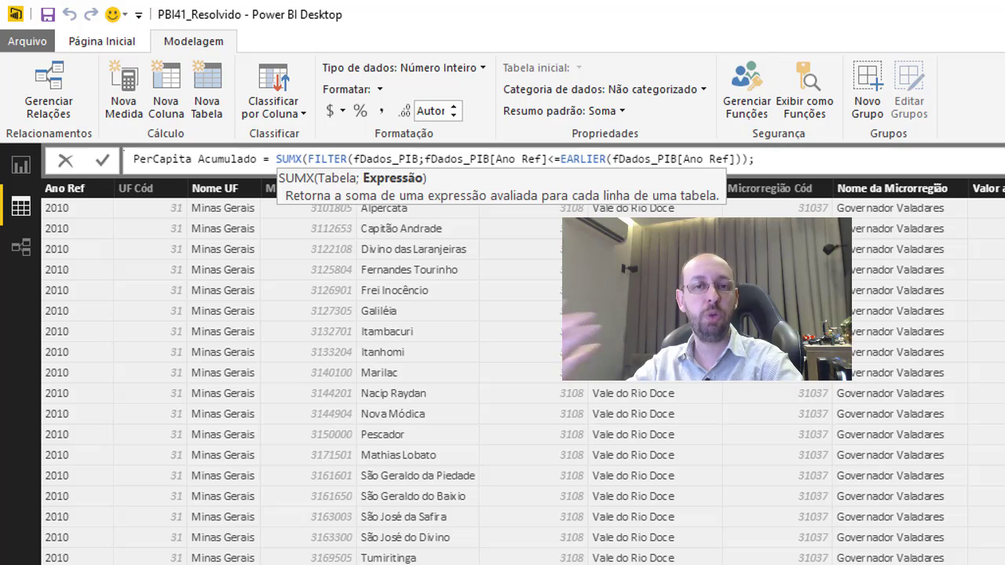
pyautogui.write('per')
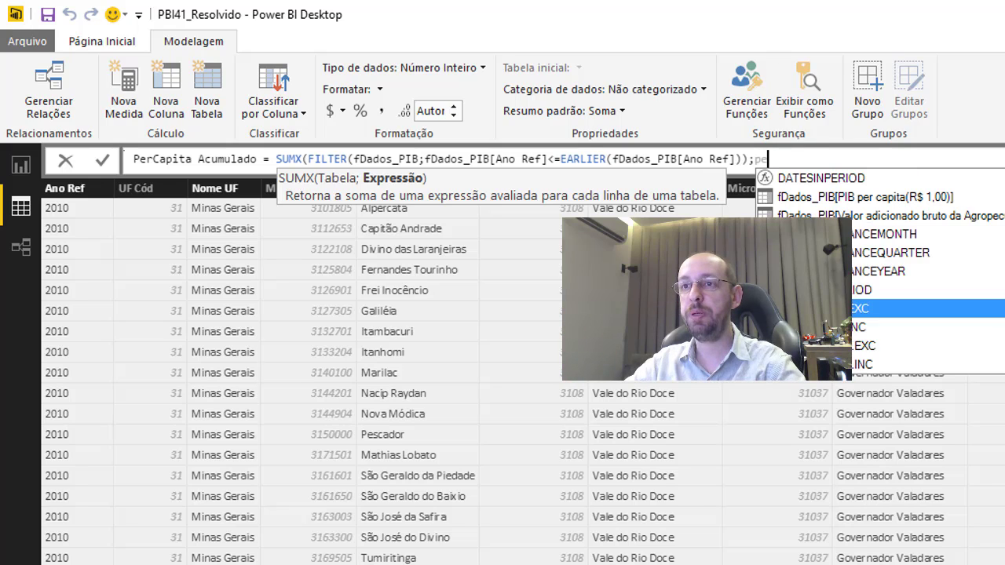
pyautogui.press('Up')
pyautogui.press('Up')
pyautogui.press('Tab')
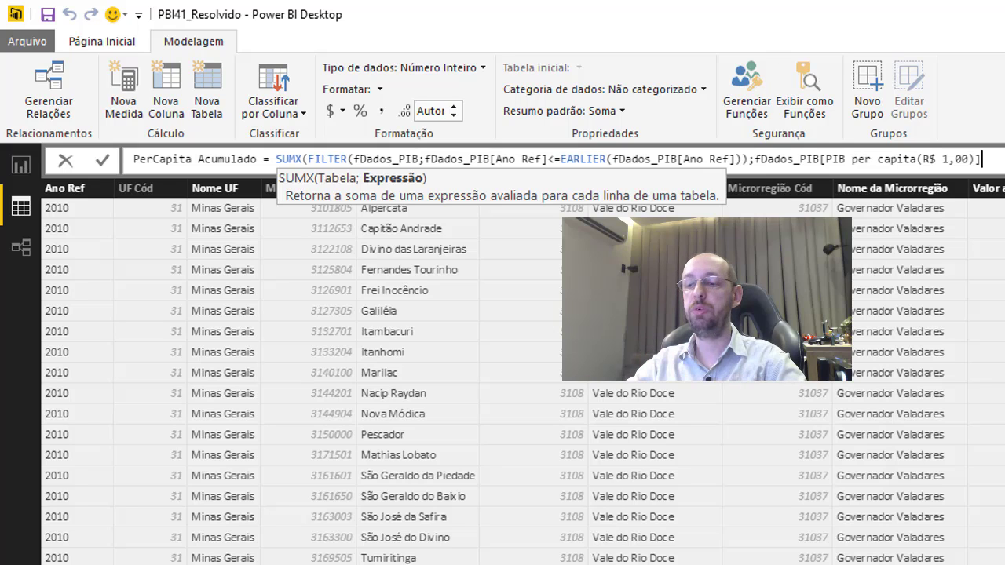
pyautogui.write(')')
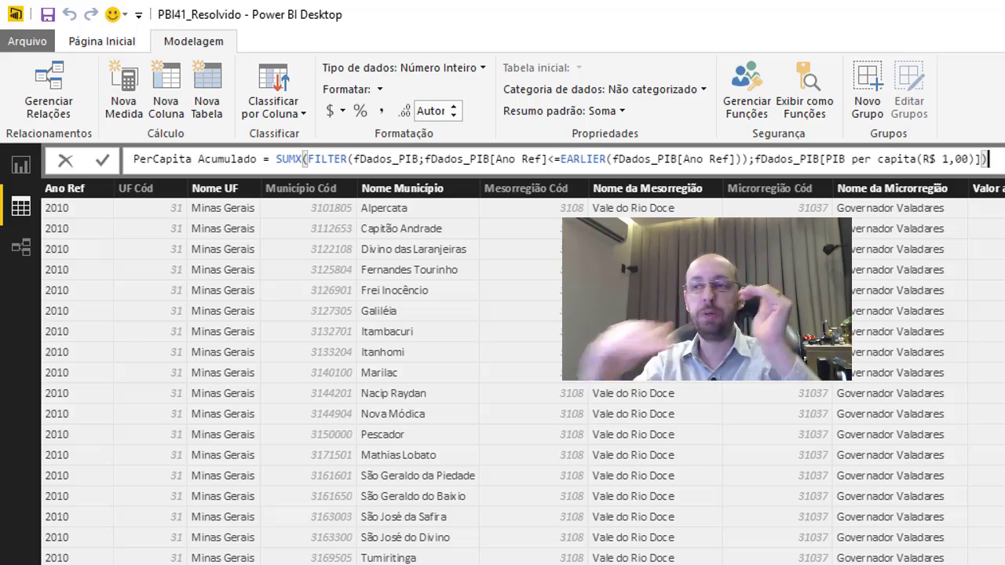
pyautogui.press('Return')
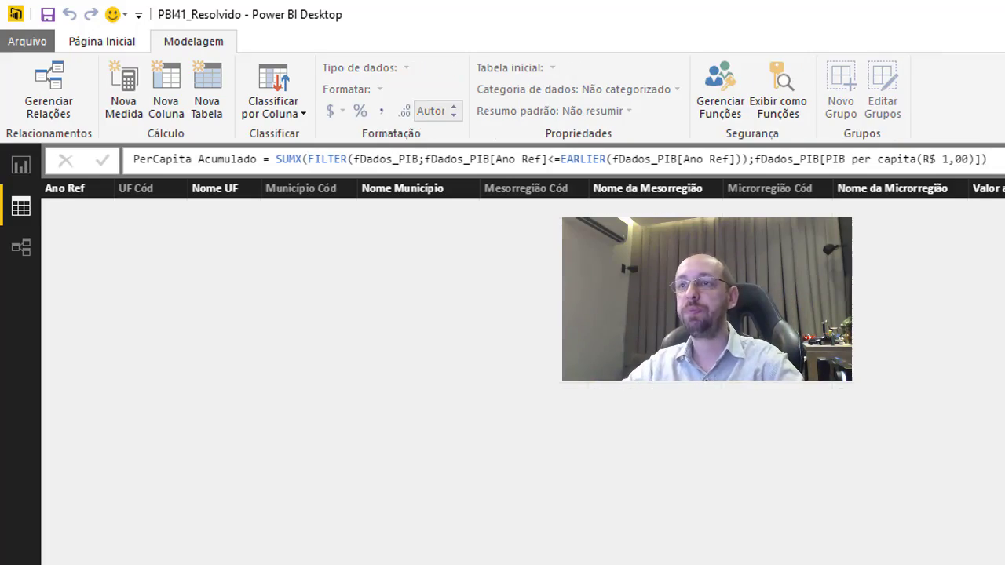
# - Switch to the Excel workbook and copy the 2010 years in A2:A20 to column F starting at F2
pyautogui.hotkey('alt', 'Tab')
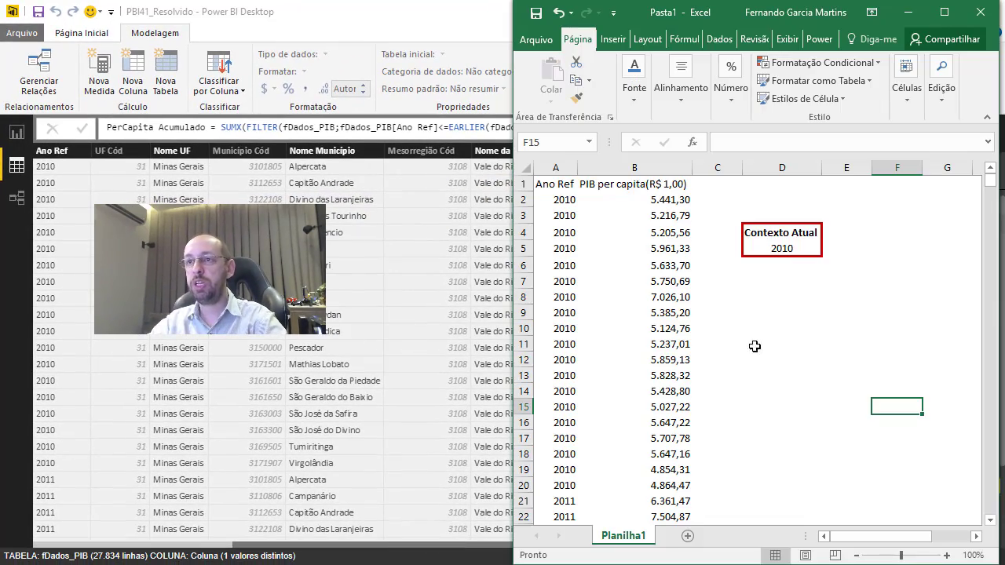
pyautogui.click(827, 313)
pyautogui.click(779, 250)
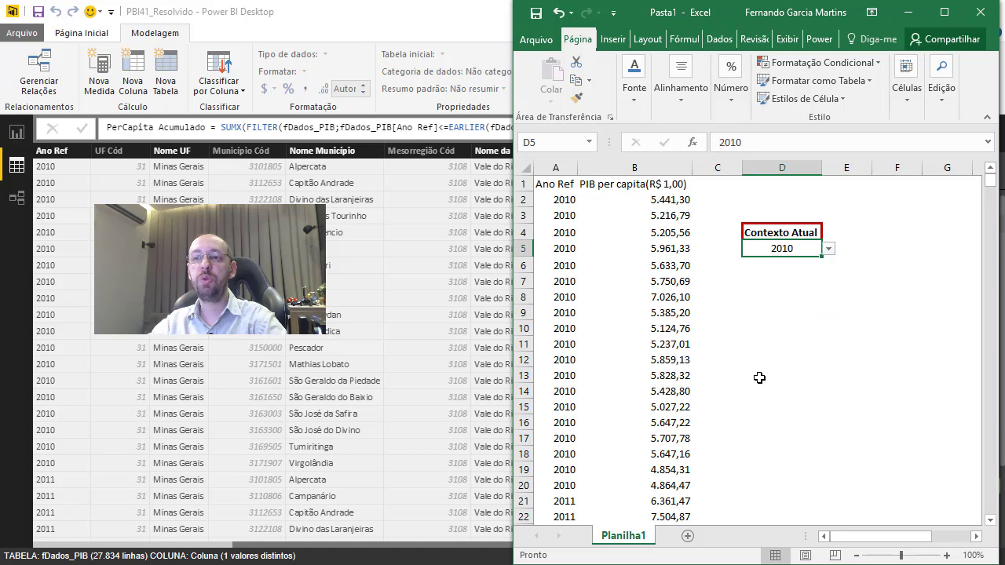
pyautogui.click(802, 267)
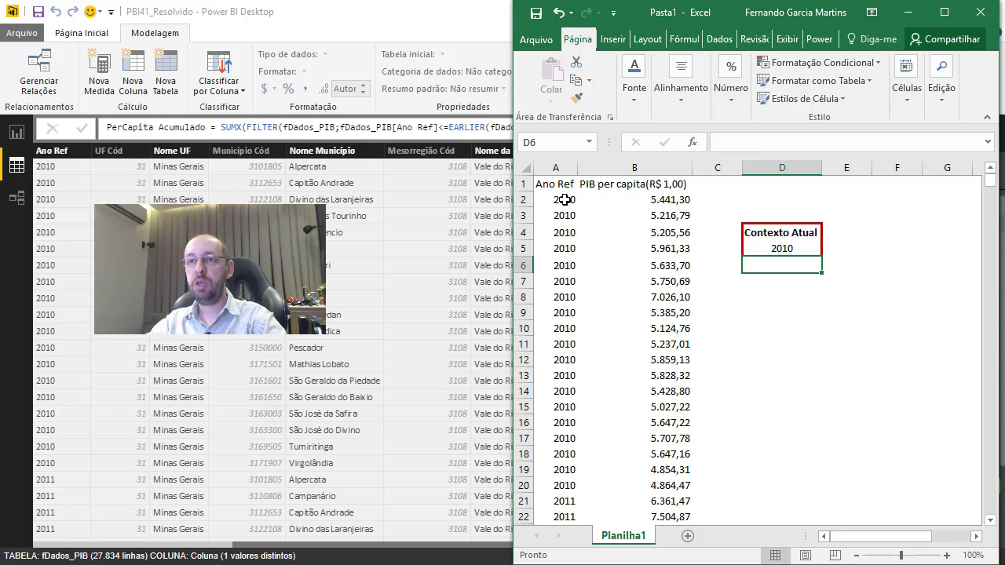
pyautogui.moveTo(562, 199); pyautogui.dragTo(562, 485)
pyautogui.hotkey('ctrl', 'c')
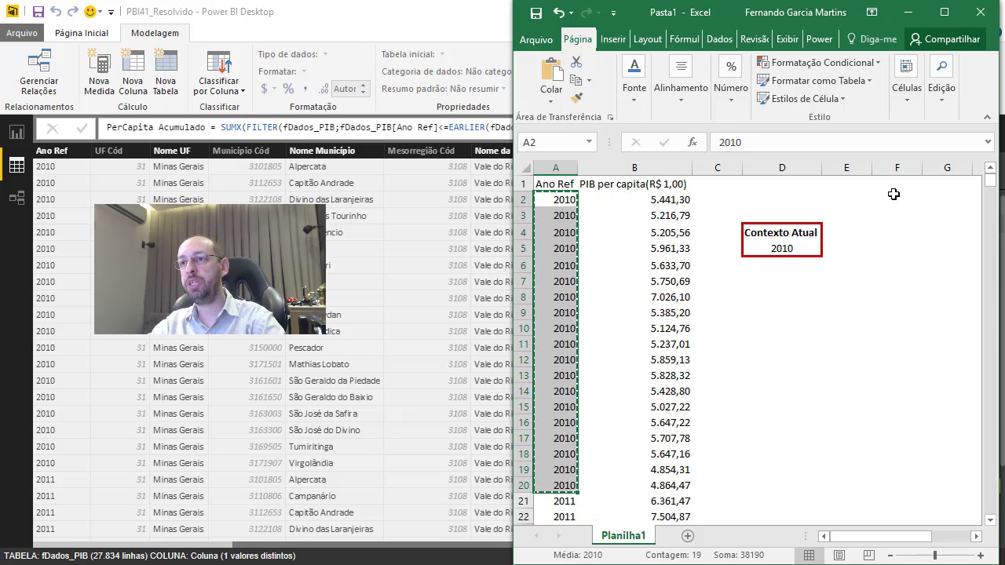
pyautogui.click(894, 194)
pyautogui.hotkey('ctrl', 'v')
pyautogui.click(853, 427)
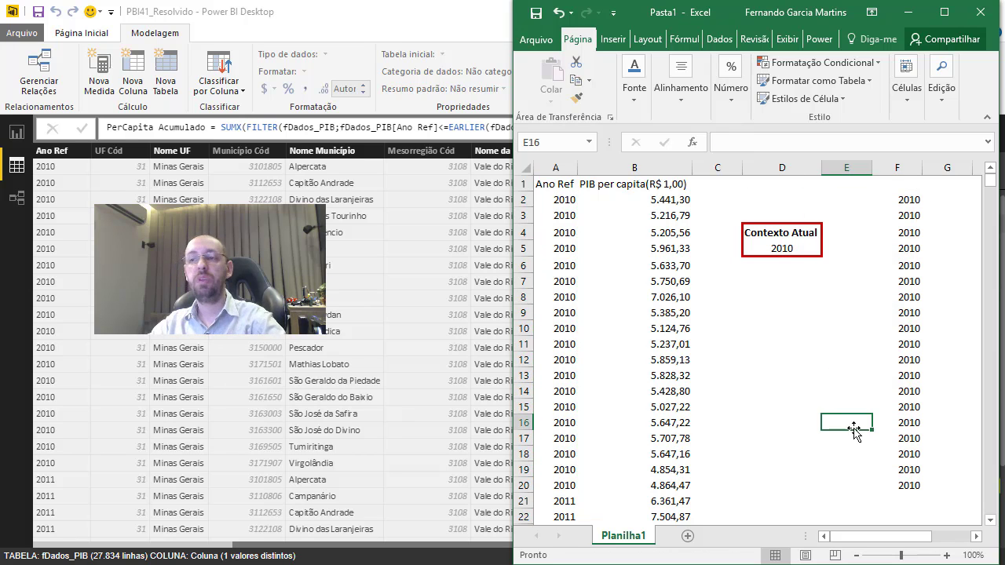
pyautogui.click(915, 389)
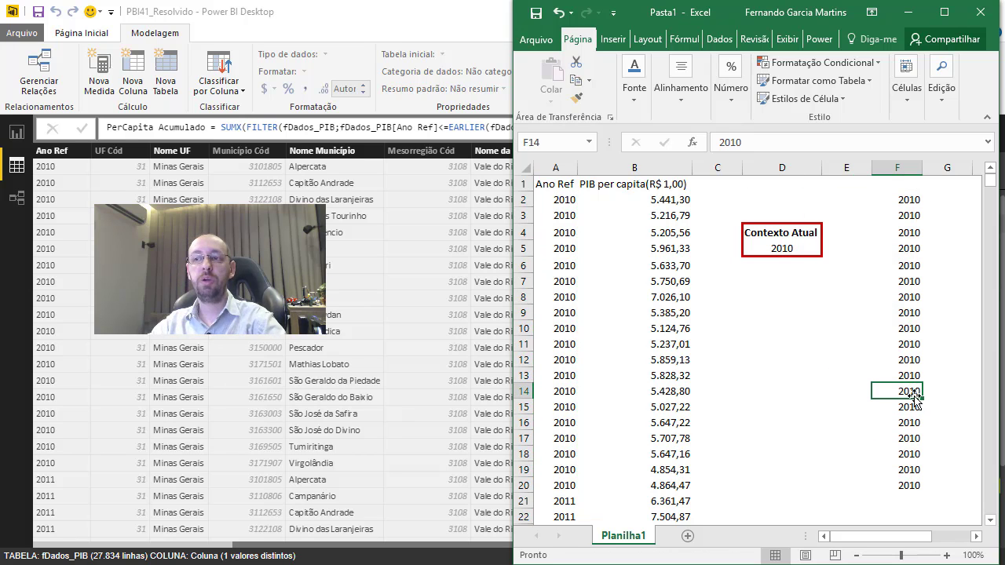
# - Return to Power BI and examine the FILTER argument and the PIB per capita expression in the PerCapita Acumulado formula
pyautogui.click(391, 19)
pyautogui.moveTo(247, 126); pyautogui.dragTo(597, 132)
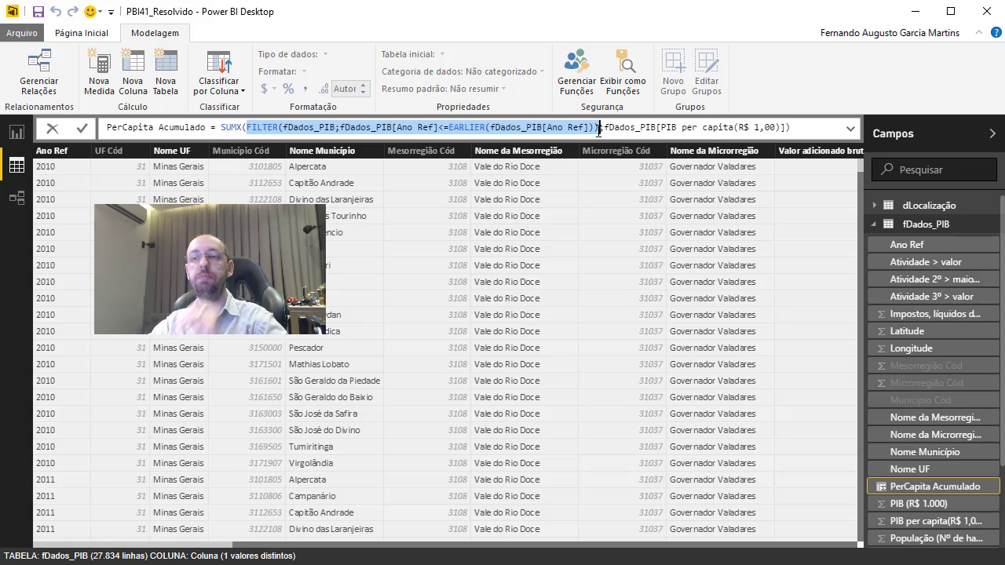
pyautogui.click(606, 131)
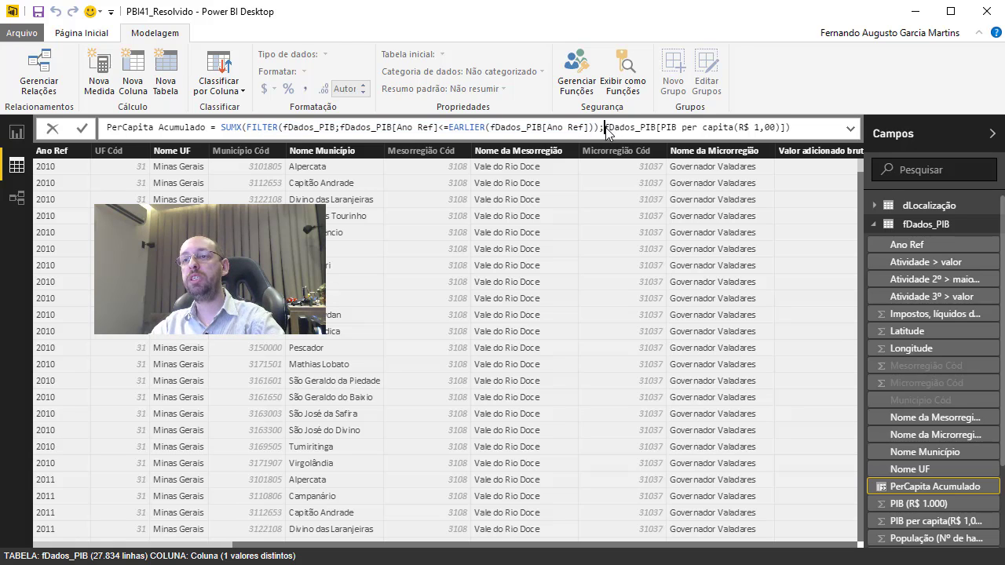
pyautogui.moveTo(605, 131); pyautogui.dragTo(786, 128)
pyautogui.press('Escape')
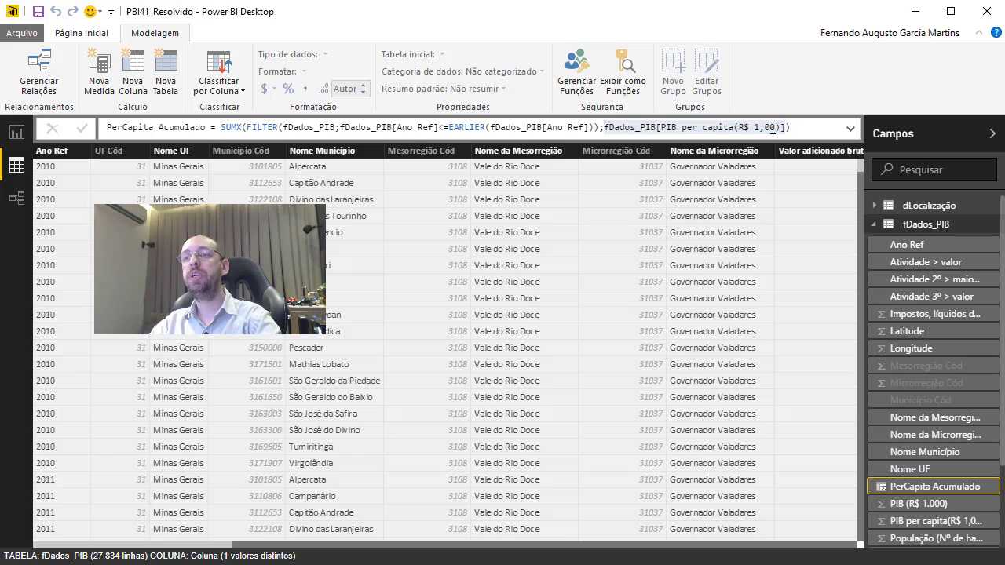
# - Switch to Excel and copy the 2010 PIB per capita values in B2:B20 to column G starting at G2
pyautogui.hotkey('alt', 'Tab')
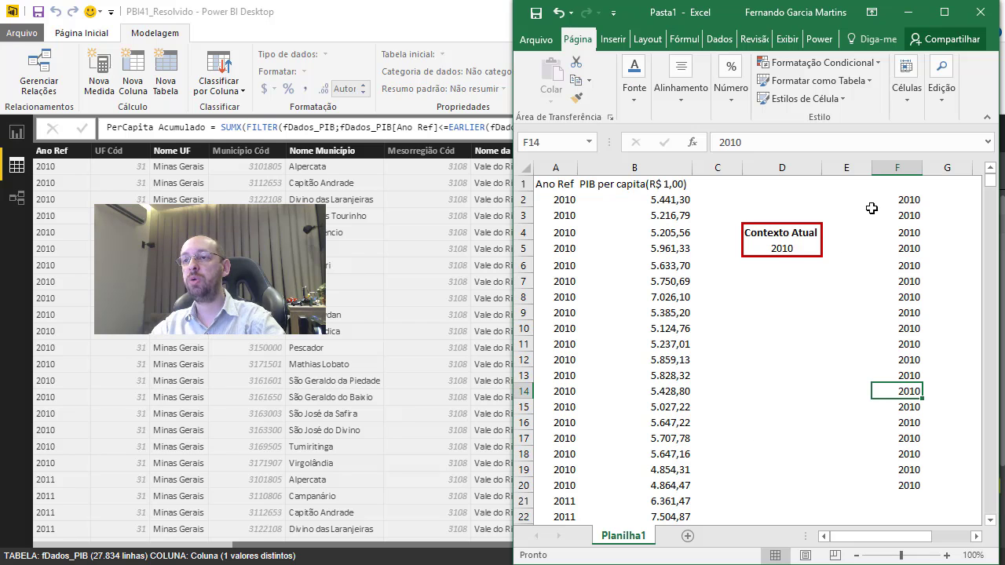
pyautogui.moveTo(675, 198); pyautogui.dragTo(677, 486)
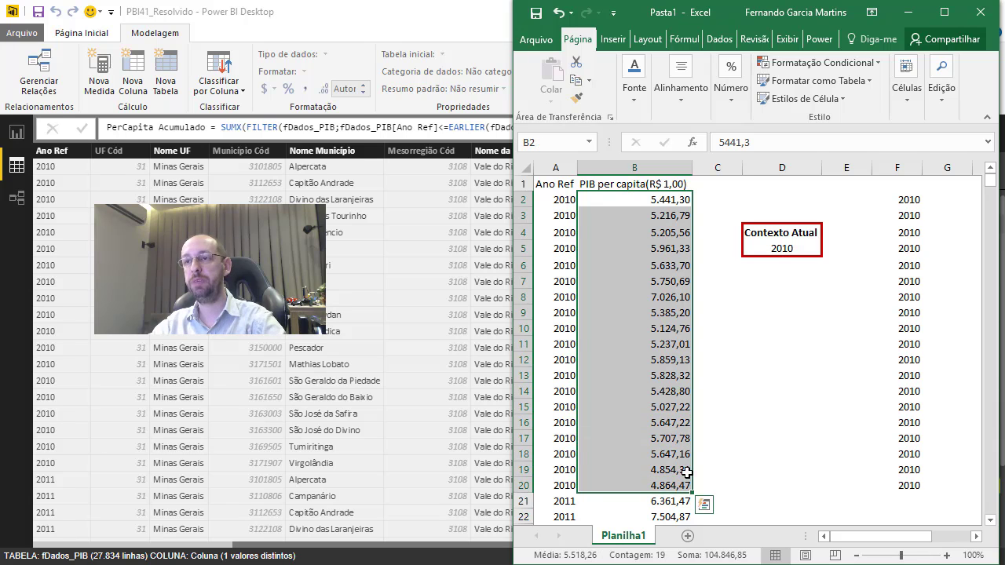
pyautogui.hotkey('ctrl', 'c')
pyautogui.click(953, 201)
pyautogui.hotkey('ctrl', 'v')
pyautogui.press('Escape')
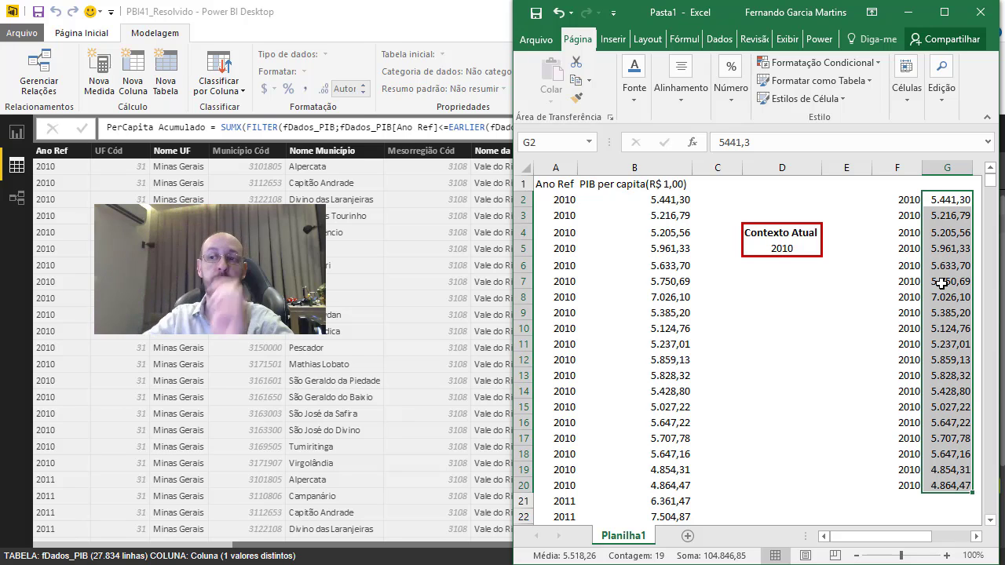
# - Enter 2010 in cell D8 and check the sum of the PIB per capita values in G2:G20
pyautogui.click(778, 298)
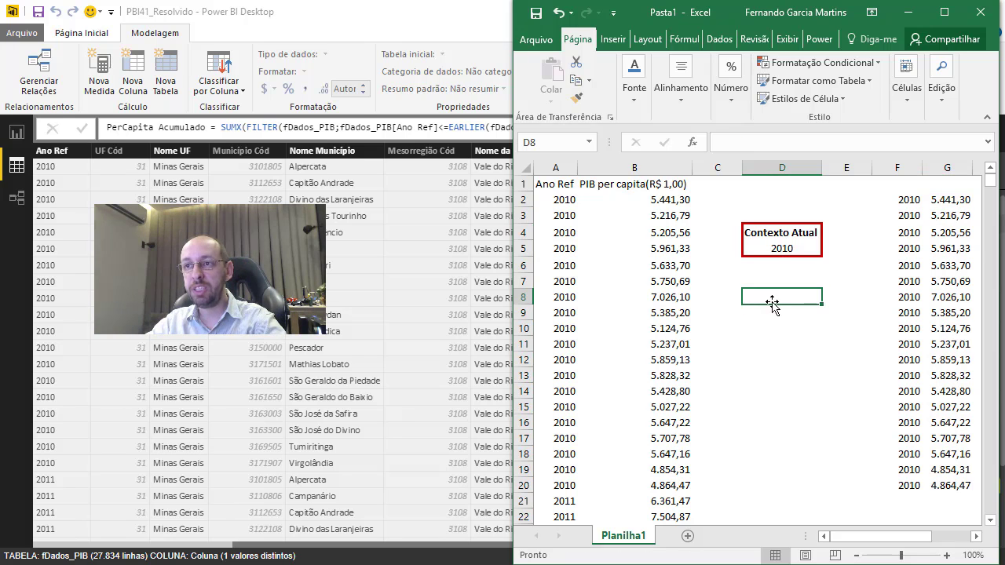
pyautogui.write('2010')
pyautogui.press('Tab')
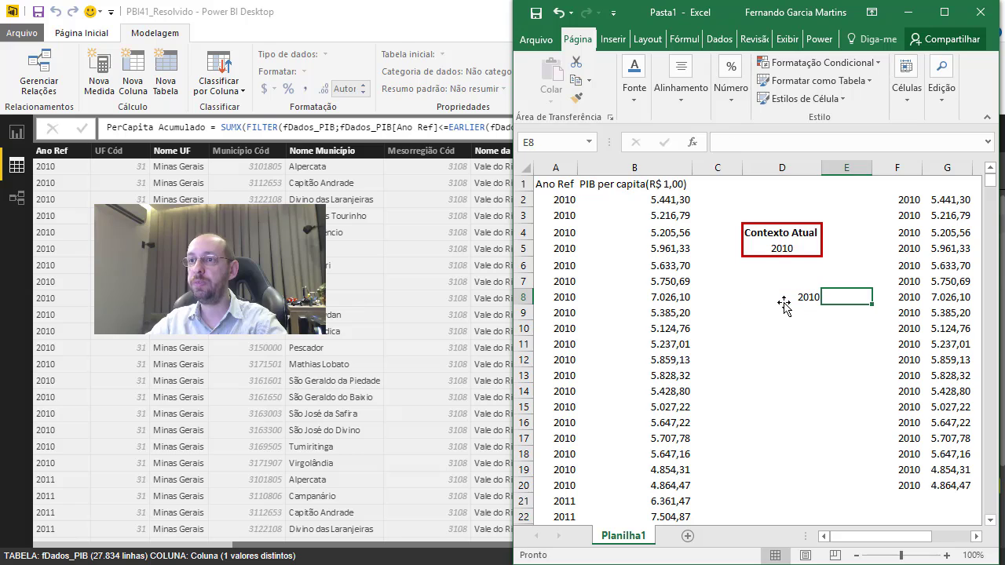
pyautogui.moveTo(956, 197); pyautogui.dragTo(951, 490)
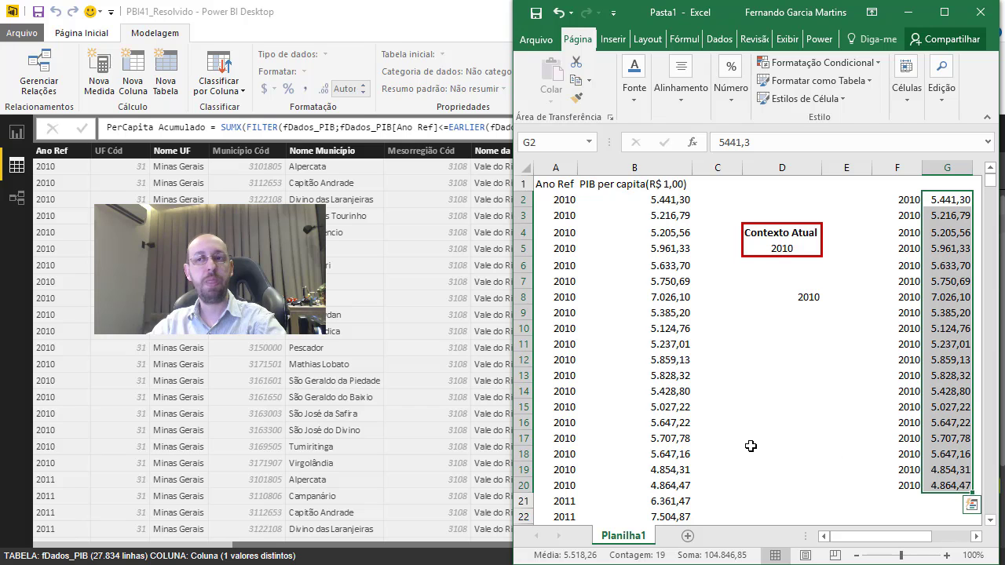
pyautogui.click(628, 313)
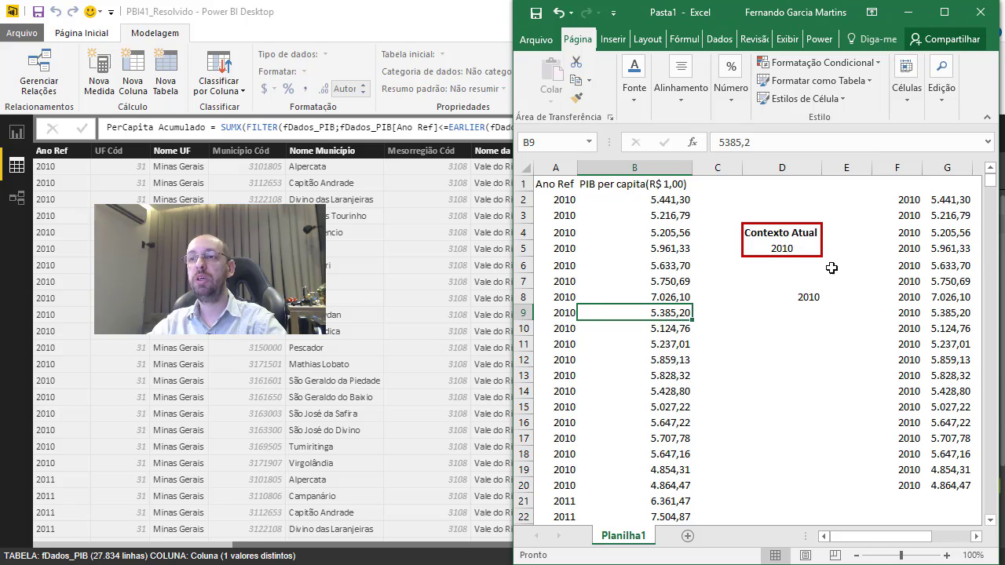
# - Enter a SOMA formula in cell E8 that totals the 2010 values in G2:G20
pyautogui.click(839, 297)
pyautogui.write('=soma(')
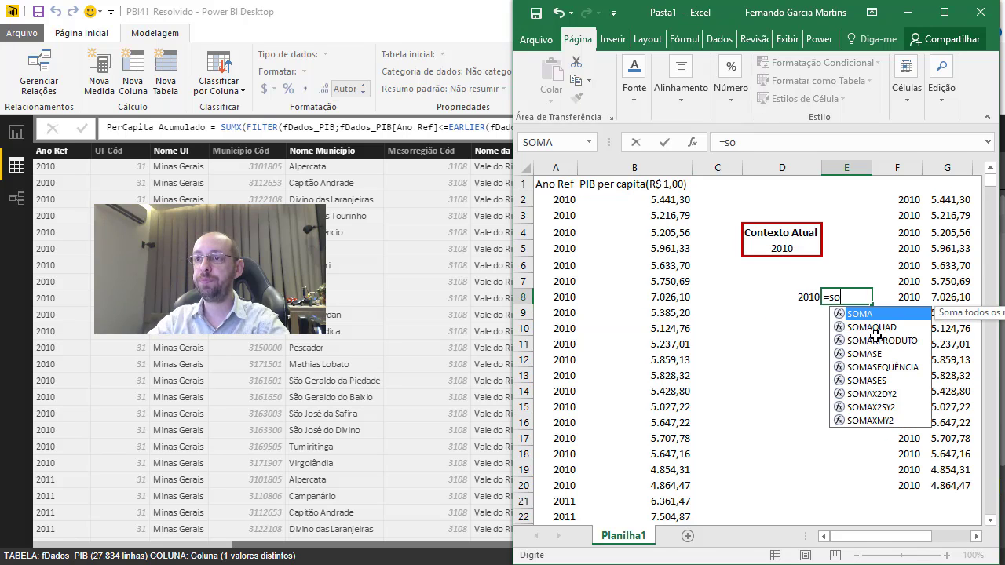
pyautogui.moveTo(947, 199); pyautogui.dragTo(957, 486)
pyautogui.press('Return')
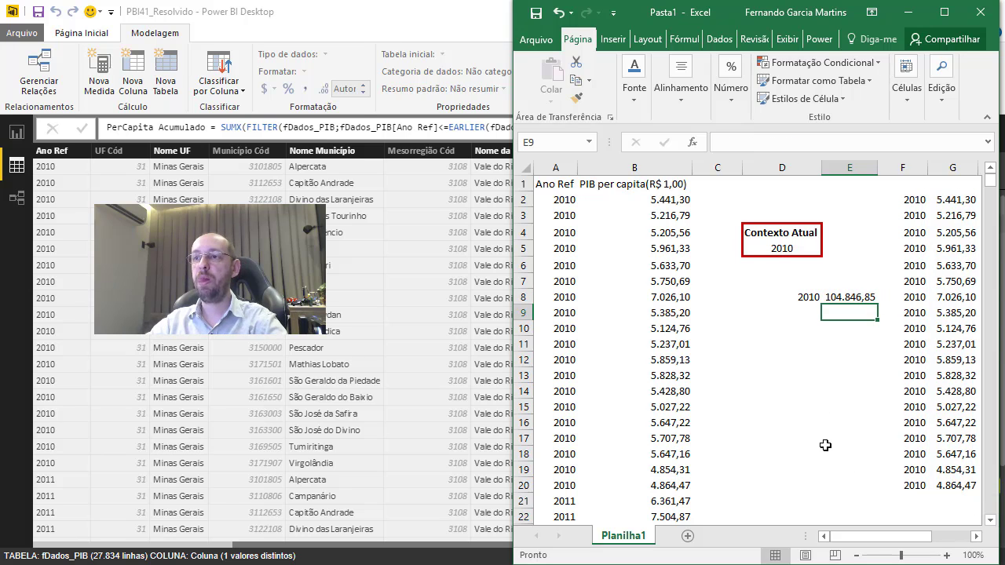
# - Copy D8:E8 and paste it over itself as values so the 2010 total no longer depends on column G
pyautogui.click(817, 358)
pyautogui.moveTo(802, 297); pyautogui.dragTo(855, 299)
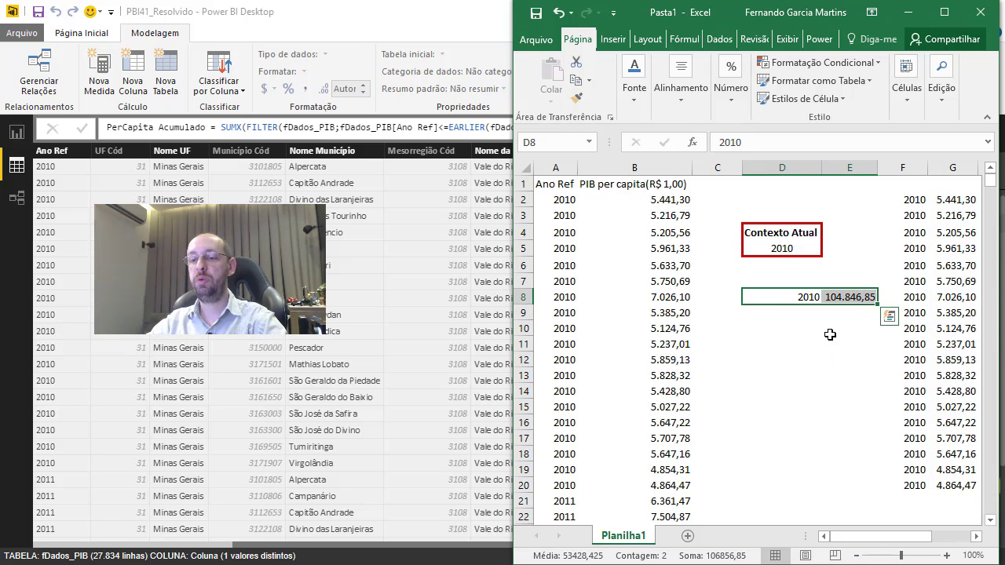
pyautogui.hotkey('ctrl', 'c')
pyautogui.rightClick(794, 297)
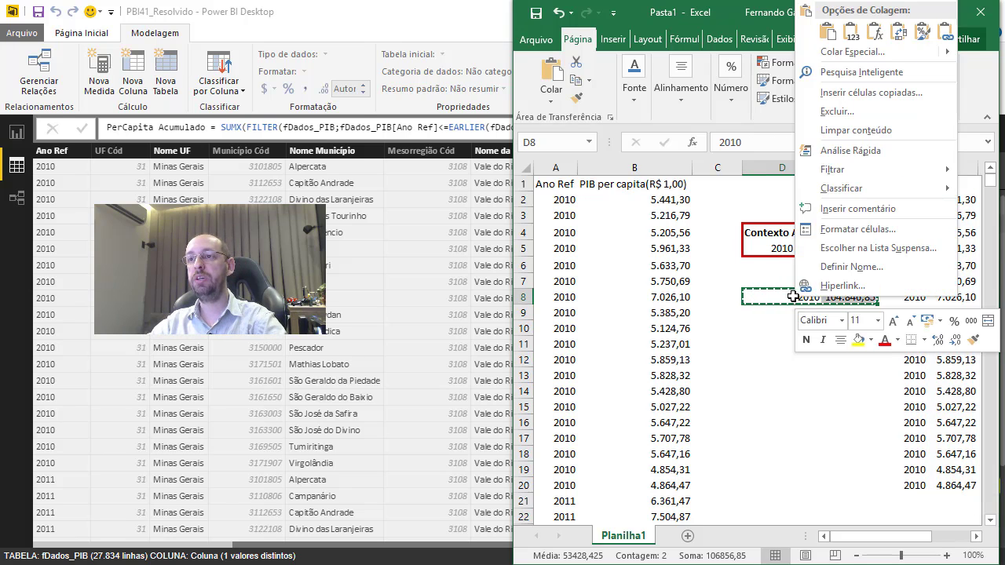
pyautogui.click(827, 31)
pyautogui.click(842, 327)
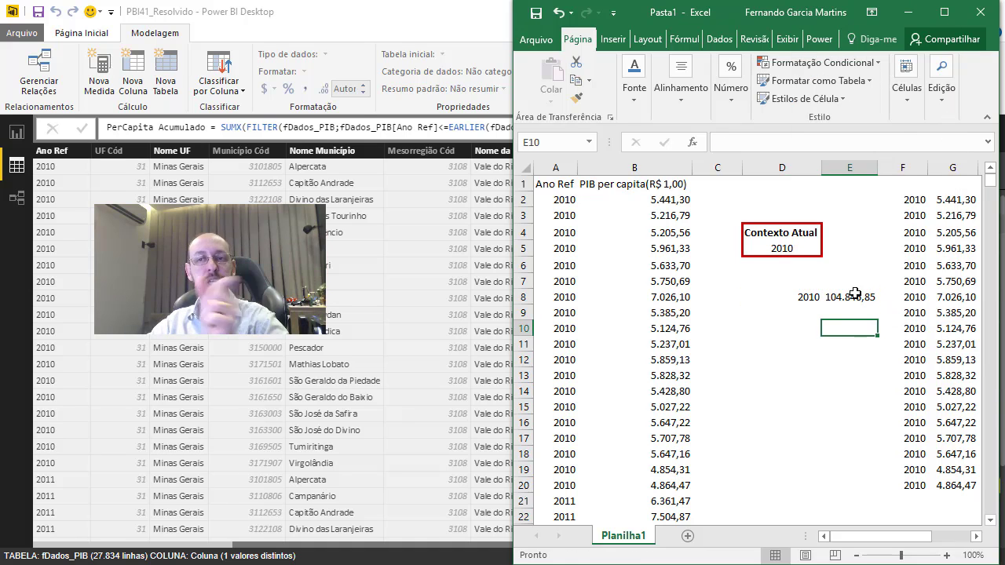
# - Enter the year 2011 in cell D9, below the 2010 entry
pyautogui.click(810, 311)
pyautogui.write('2011')
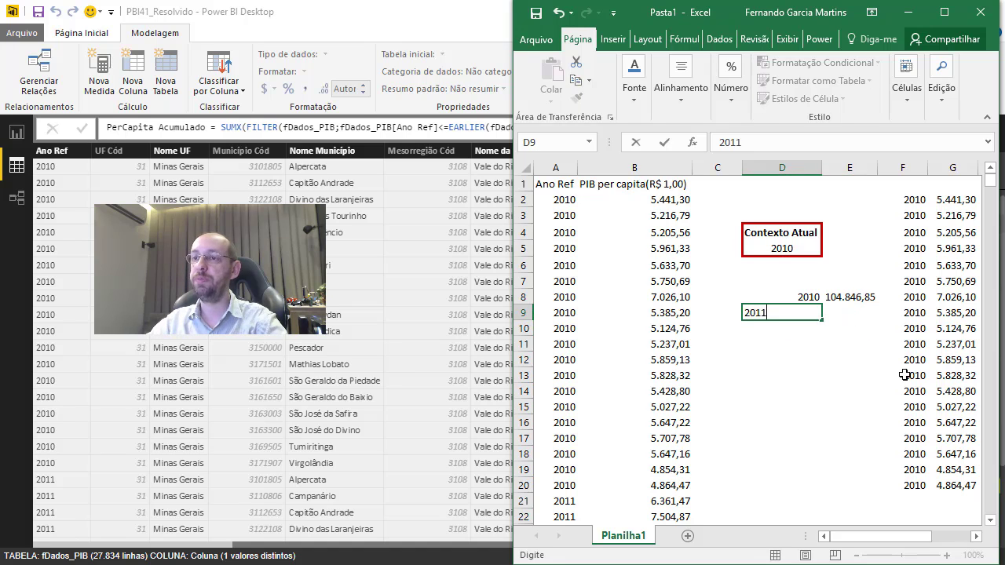
pyautogui.press('Return')
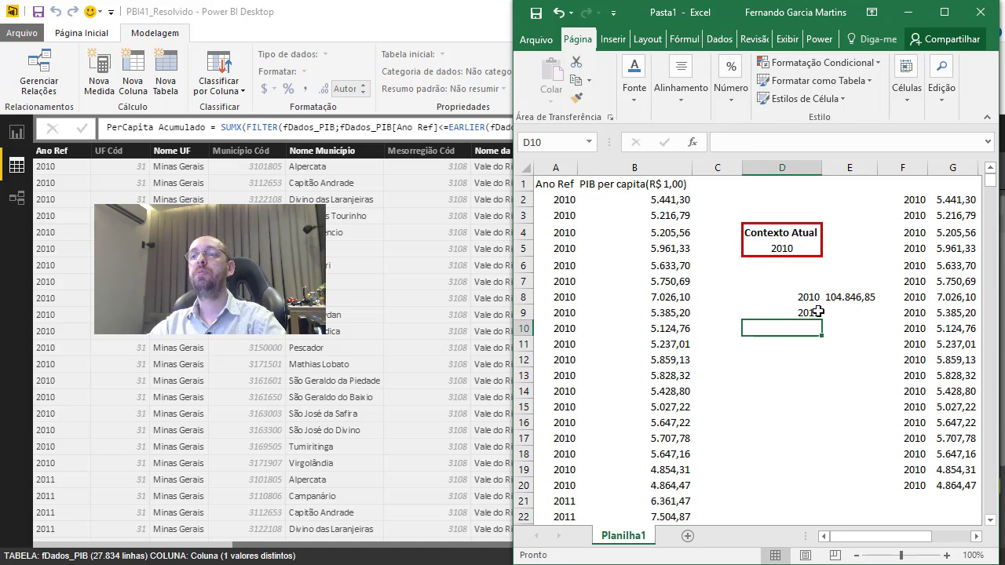
# - Copy the 2011 years in A21:A39 over the 2010 years in column F, starting at F2
pyautogui.click(637, 378)
pyautogui.scroll(-4, 637, 378)
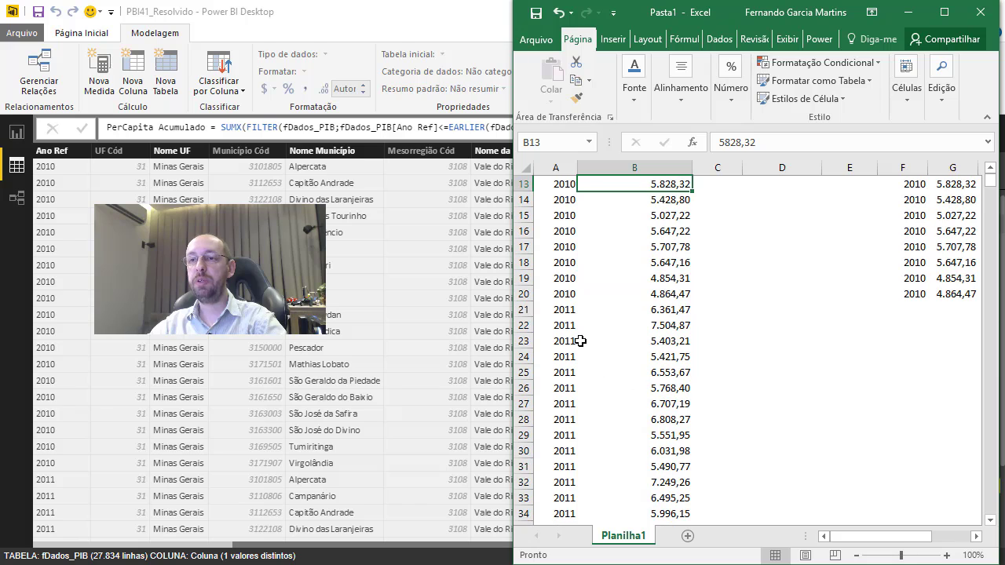
pyautogui.click(568, 311)
pyautogui.moveTo(569, 312)
pyautogui.mouseDown()
pyautogui.moveTo(567, 523)
pyautogui.moveTo(568, 325)
pyautogui.mouseUp()
pyautogui.hotkey('ctrl', 'c')
pyautogui.scroll(6, 629, 420)
pyautogui.scroll(4, 629, 420)
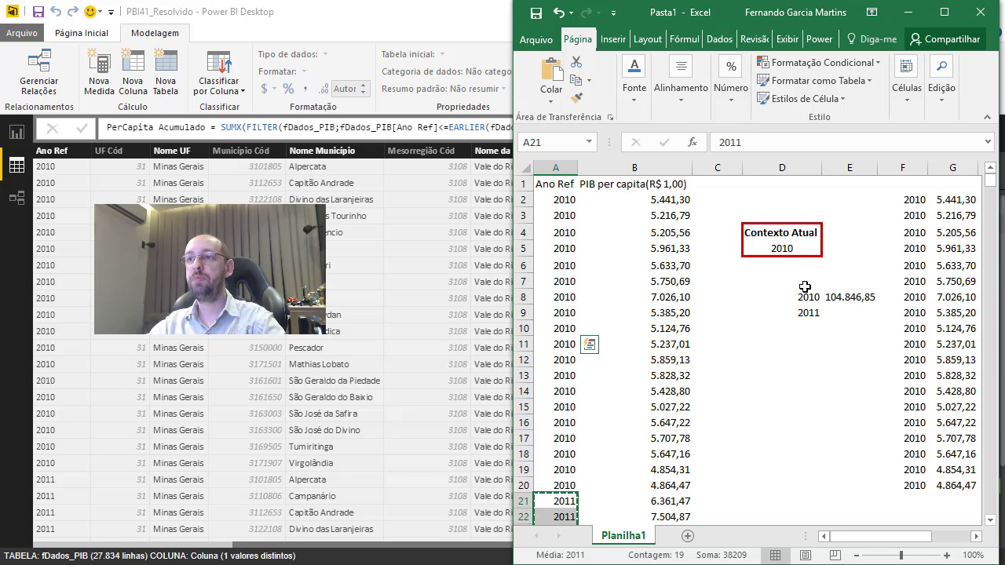
pyautogui.click(910, 199)
pyautogui.hotkey('ctrl', 'v')
pyautogui.press('Escape')
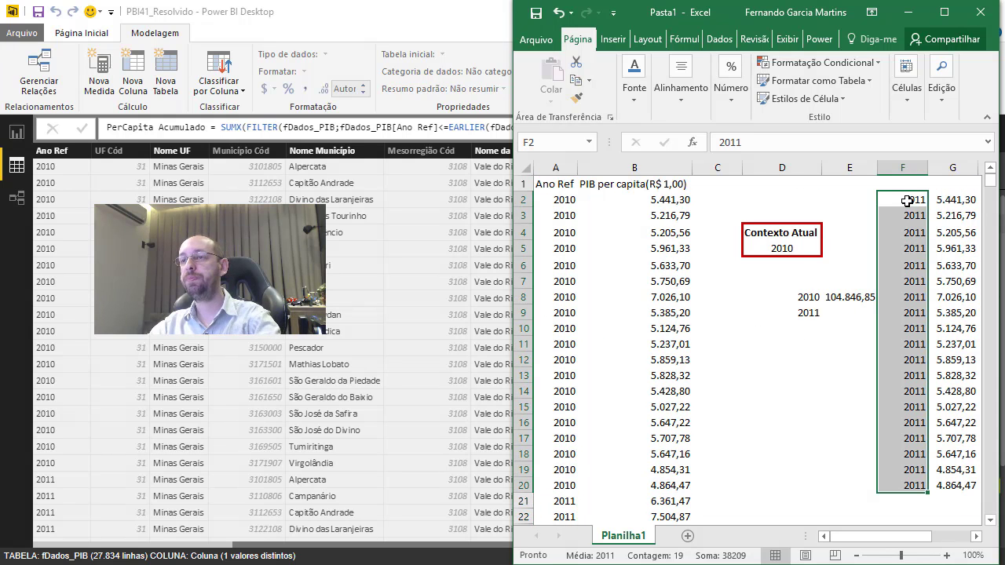
# - Copy the 2011 PIB per capita values in B21:B39 over the values in column G, starting at G2
pyautogui.scroll(-5, 660, 467)
pyautogui.click(603, 307)
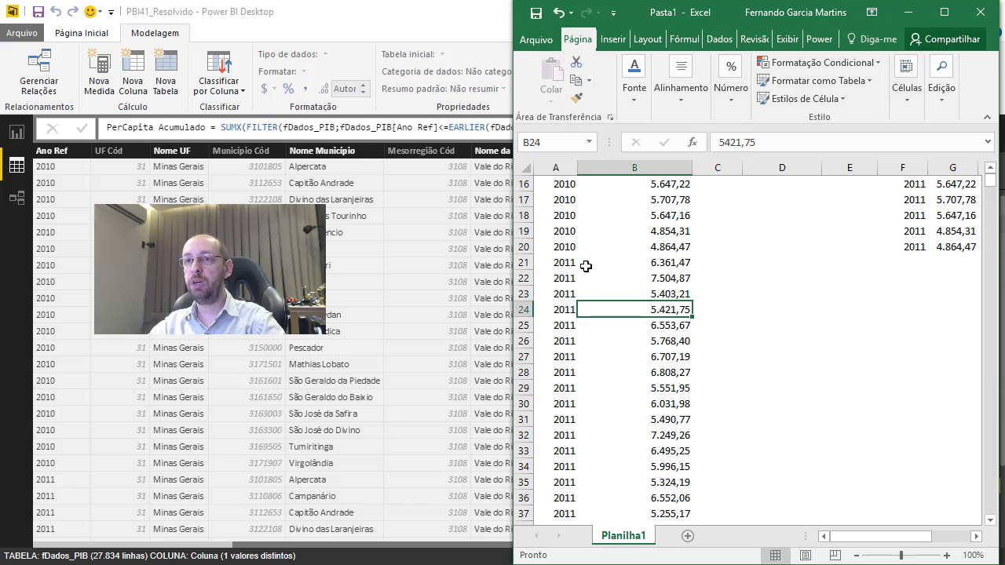
pyautogui.moveTo(662, 263); pyautogui.dragTo(657, 394)
pyautogui.hotkey('ctrl', 'c')
pyautogui.scroll(8, 775, 400)
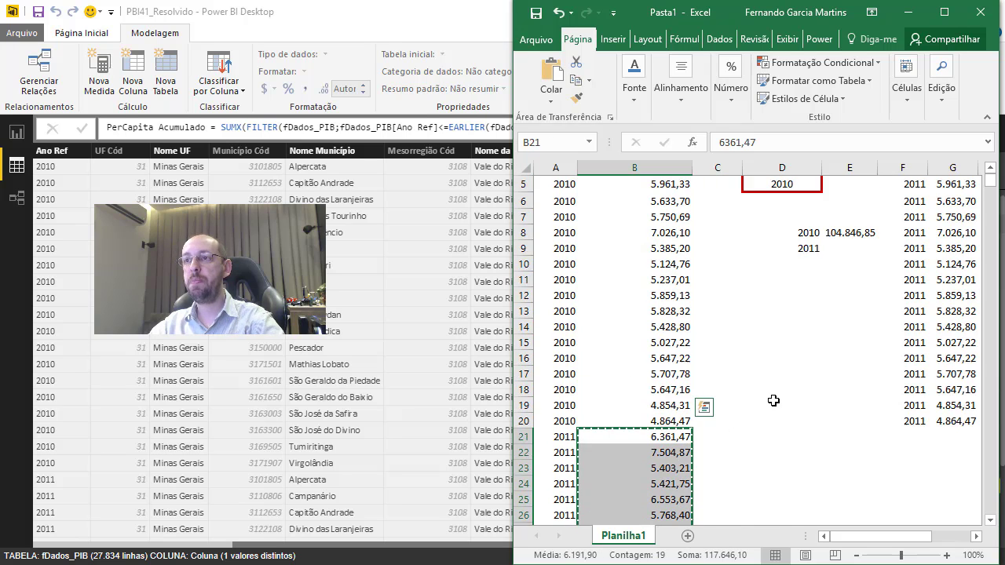
pyautogui.click(948, 194)
pyautogui.hotkey('ctrl', 'v')
pyautogui.press('Escape')
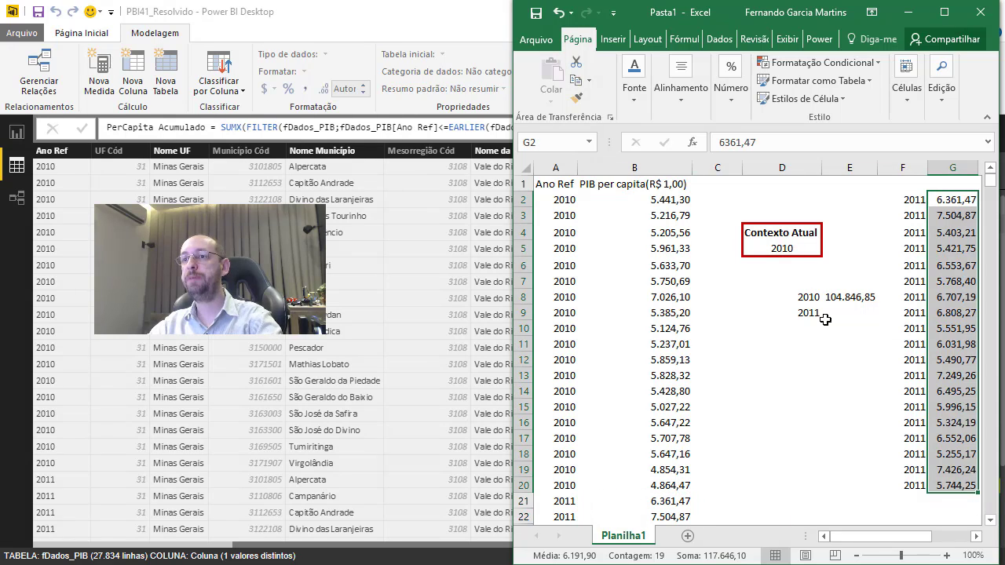
# - Enter a SOMA formula in cell E9 that totals the 2011 values in G2:G20
pyautogui.click(840, 310)
pyautogui.write('=SOMA(')
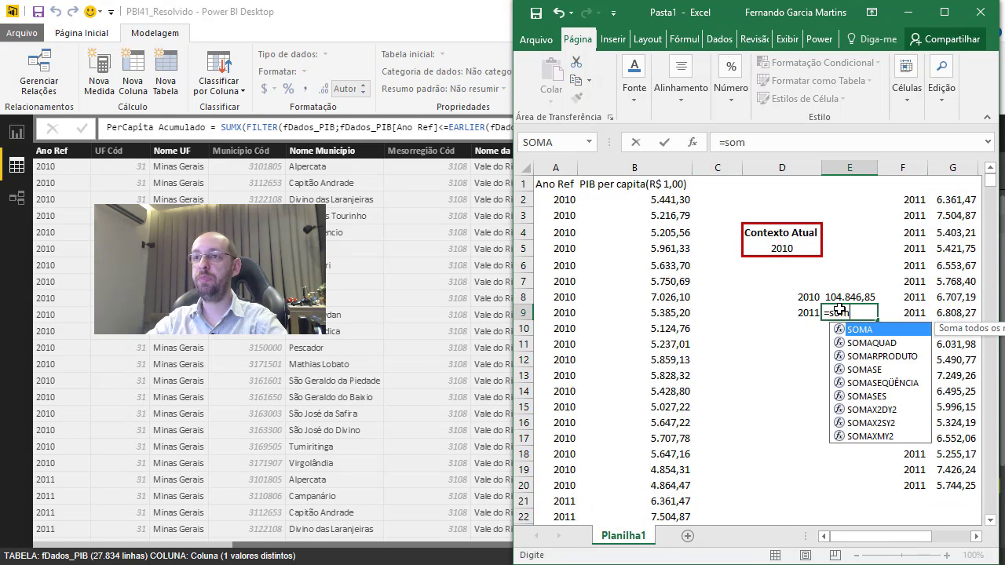
pyautogui.moveTo(964, 197); pyautogui.dragTo(952, 484)
pyautogui.press('Return')
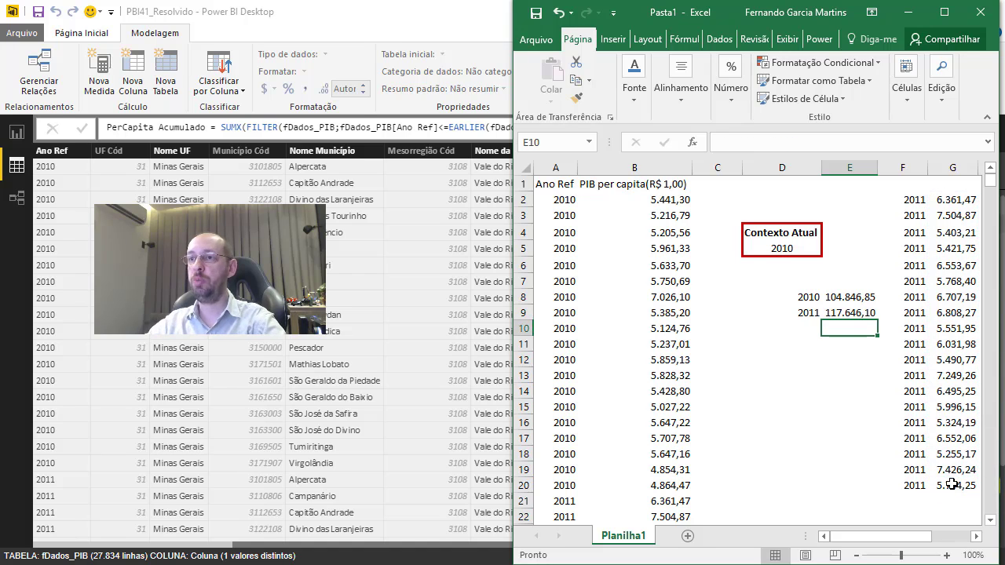
# - Review the 2010 and 2011 totals in D8:E9 against the filtered rows in F2:G20
pyautogui.click(843, 303)
pyautogui.click(842, 314)
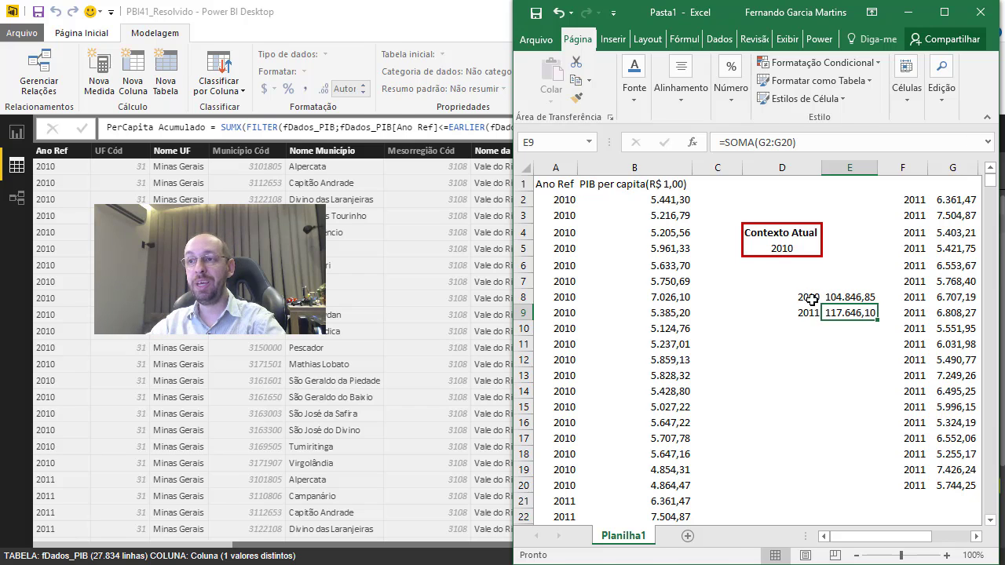
pyautogui.moveTo(811, 299); pyautogui.dragTo(852, 312)
pyautogui.moveTo(913, 202); pyautogui.dragTo(963, 486)
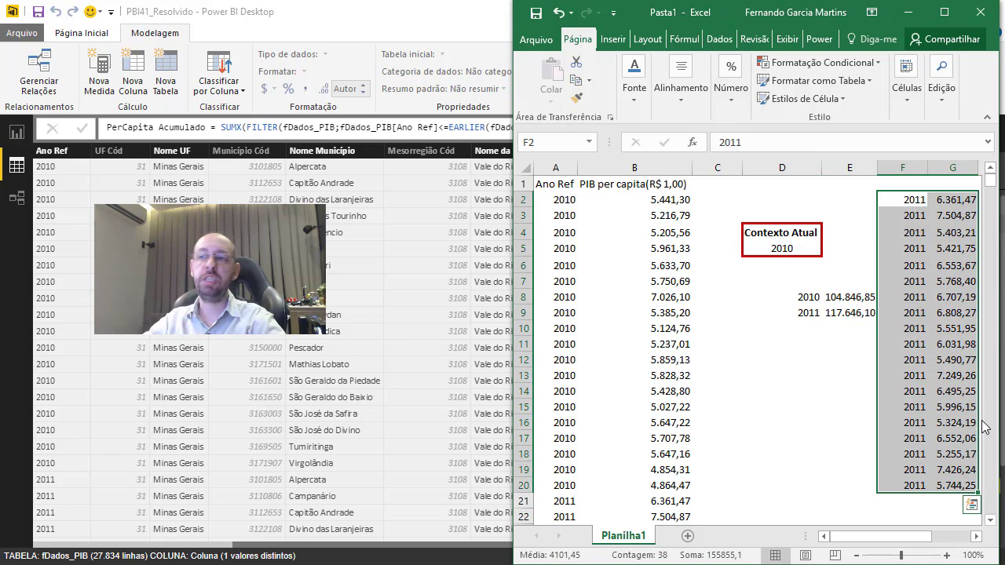
pyautogui.moveTo(774, 297); pyautogui.dragTo(856, 317)
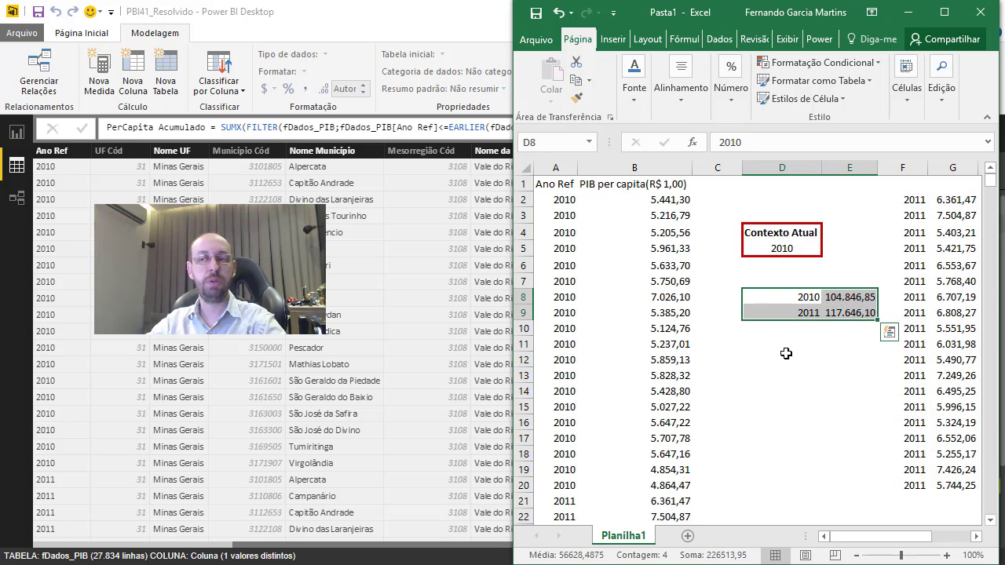
pyautogui.click(785, 330)
pyautogui.moveTo(780, 296); pyautogui.dragTo(849, 316)
pyautogui.click(782, 361)
# - Switch to Power BI and compare the PerCapita Acumulado values of the 2010 and 2011 rows in the fDados_PIB table
pyautogui.click(479, 349)
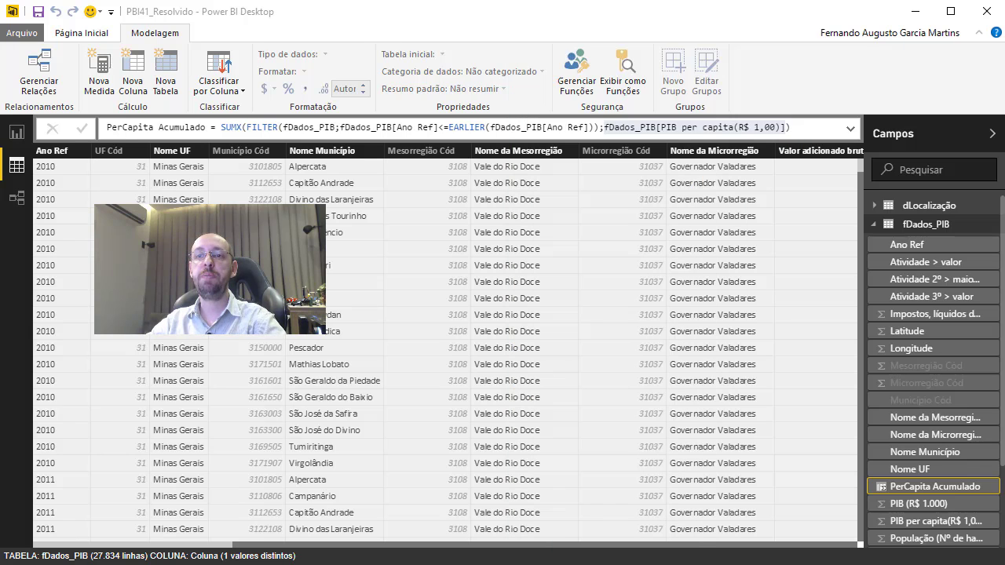
pyautogui.click(250, 293)
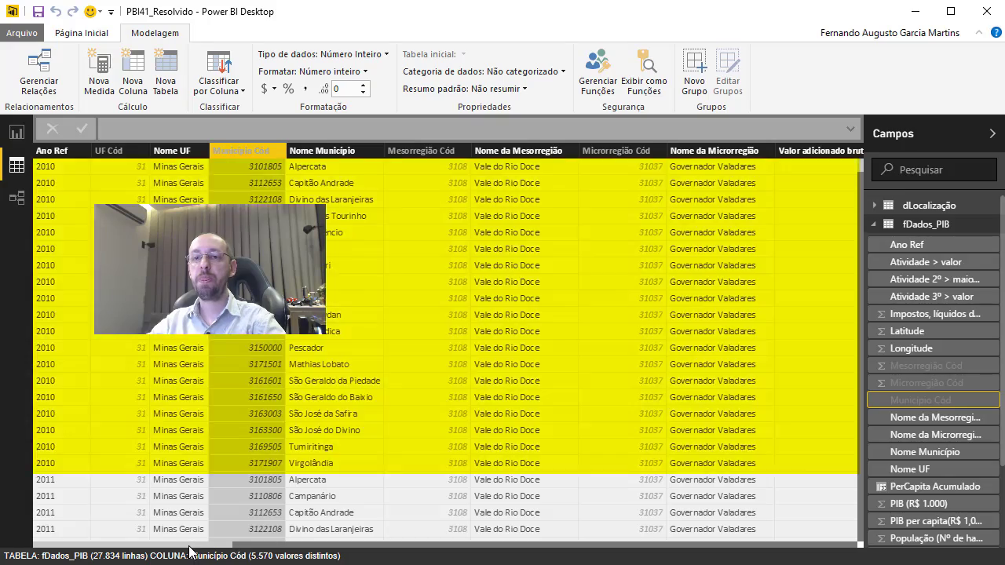
pyautogui.moveTo(189, 546); pyautogui.dragTo(839, 553)
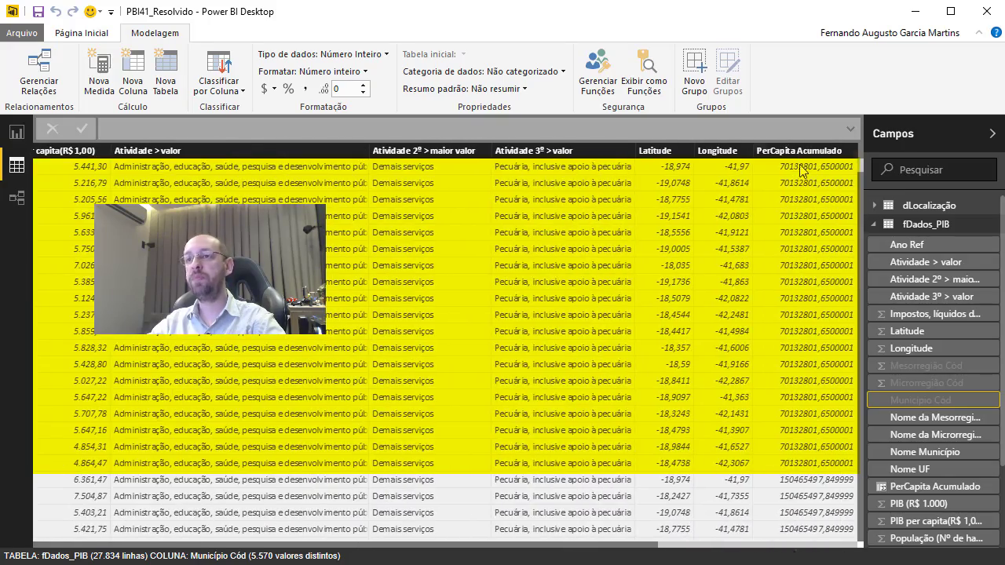
pyautogui.click(800, 169)
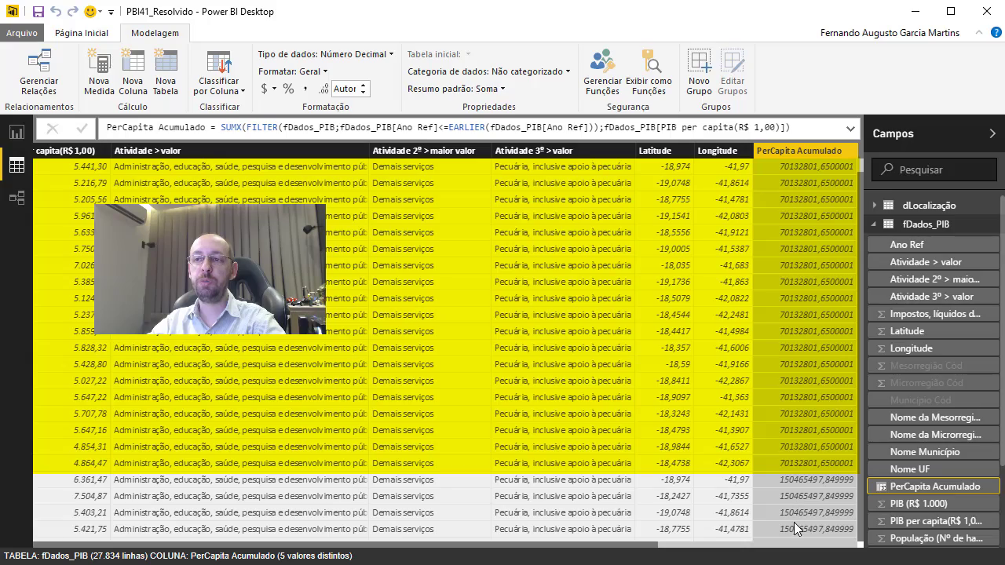
pyautogui.moveTo(692, 545); pyautogui.dragTo(27, 551)
pyautogui.click(35, 546)
pyautogui.click(36, 546)
pyautogui.click(35, 546)
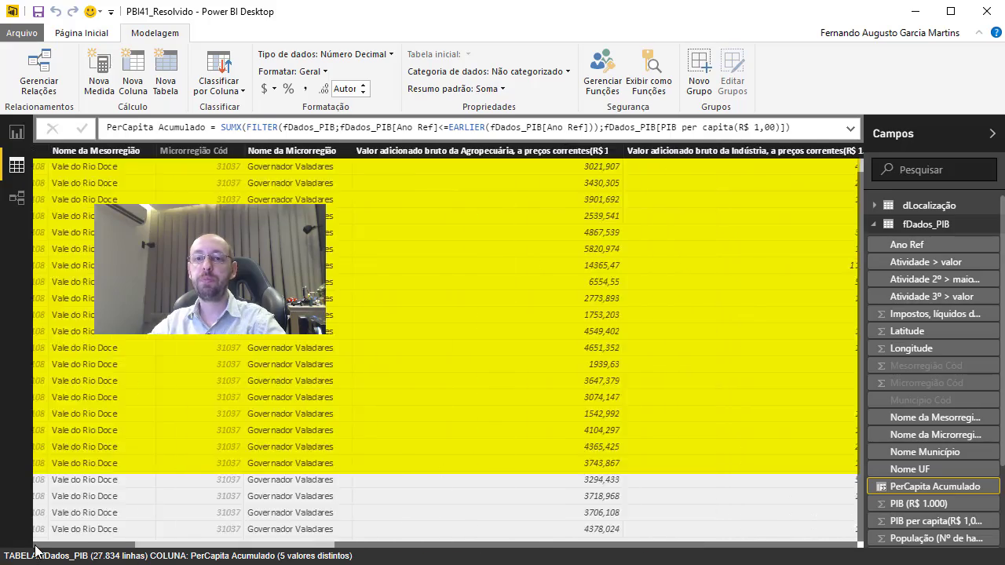
pyautogui.click(35, 546)
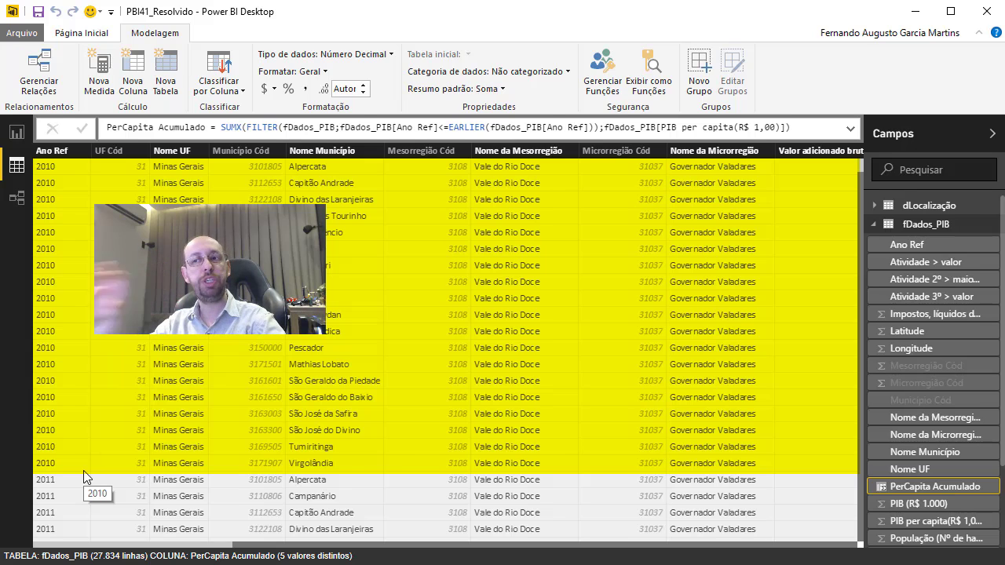
pyautogui.moveTo(151, 550); pyautogui.dragTo(811, 518)
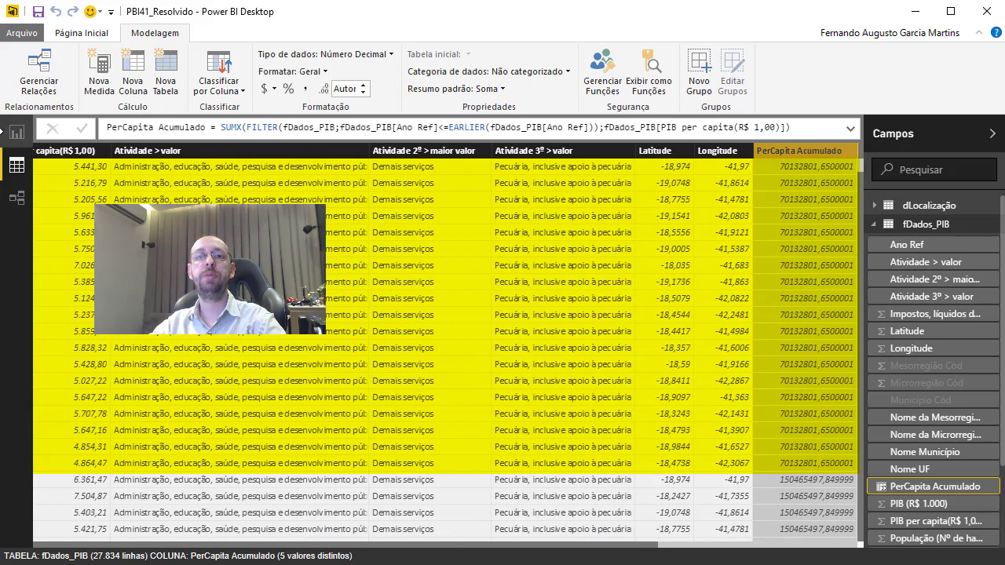
# - Open the report page and add PerCapita Acumulado as the value of the Ano Ref matrix
pyautogui.click(17, 132)
pyautogui.click(525, 346)
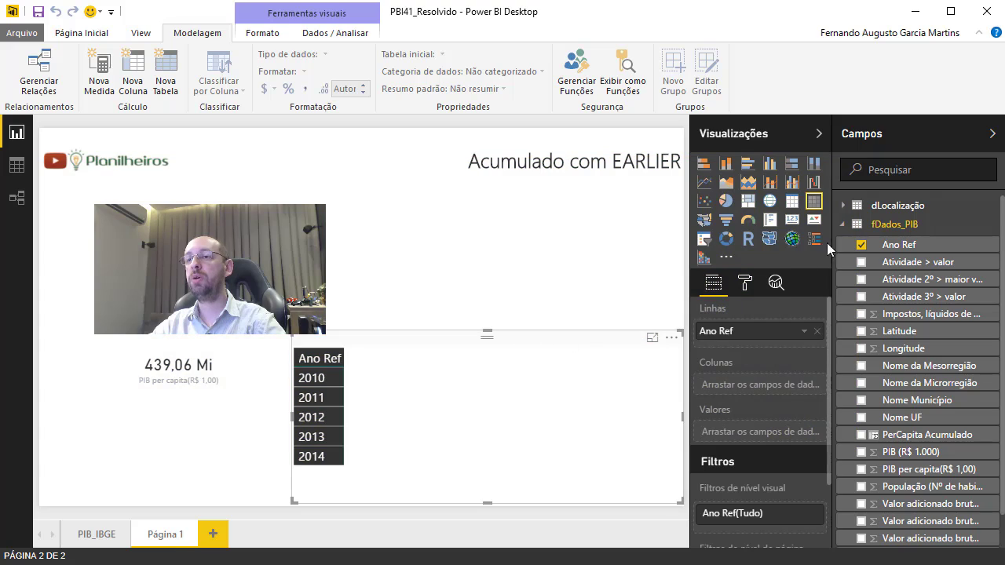
pyautogui.moveTo(919, 435); pyautogui.dragTo(416, 511)
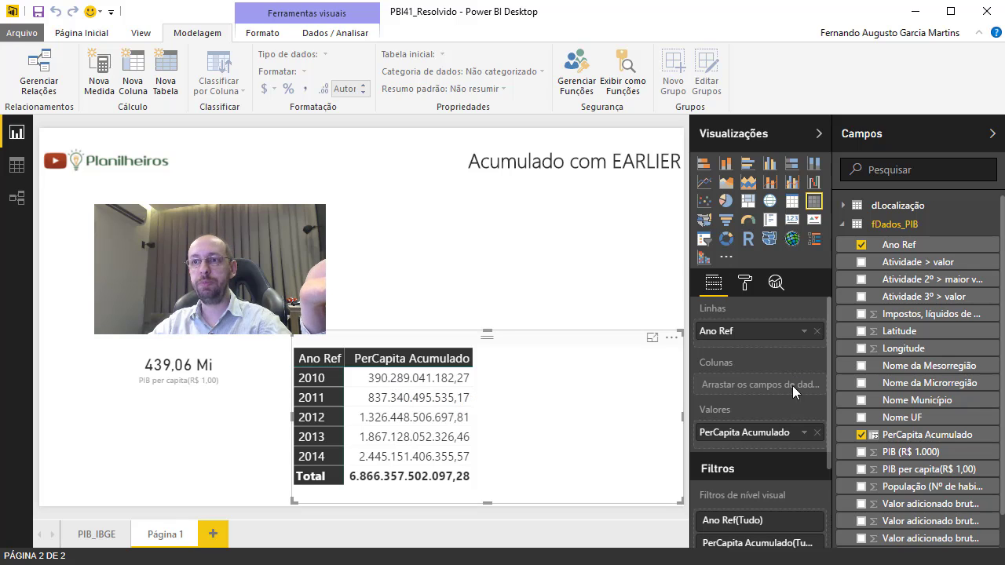
# - Change the aggregation of PerCapita Acumulado in the matrix to Máximo and deselect the visual
pyautogui.click(804, 432)
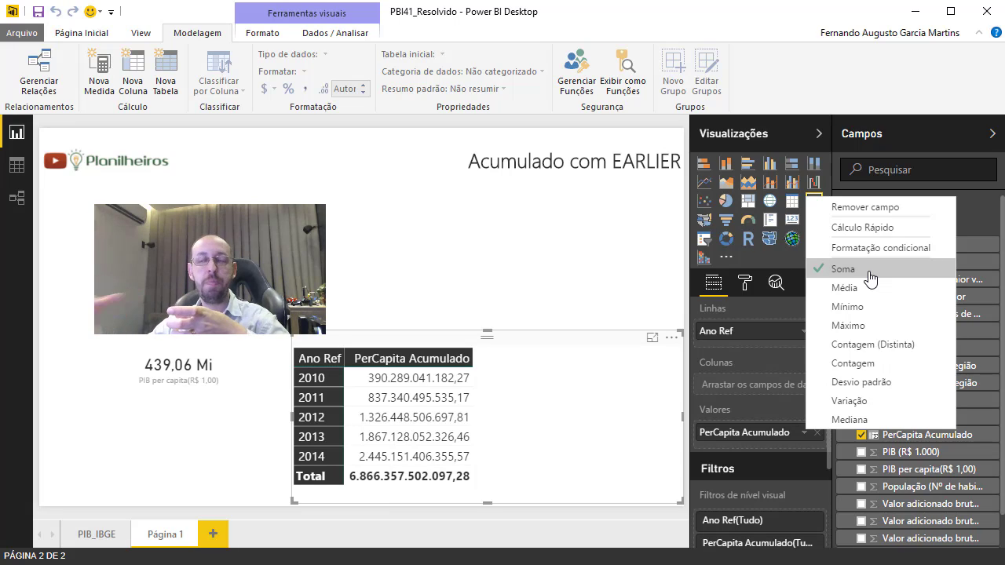
pyautogui.click(852, 328)
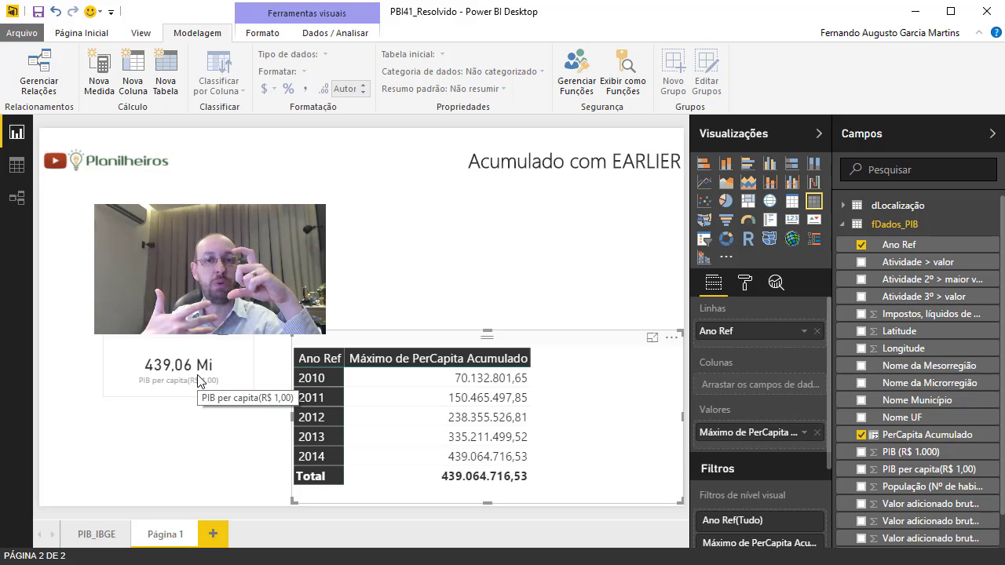
pyautogui.click(390, 289)
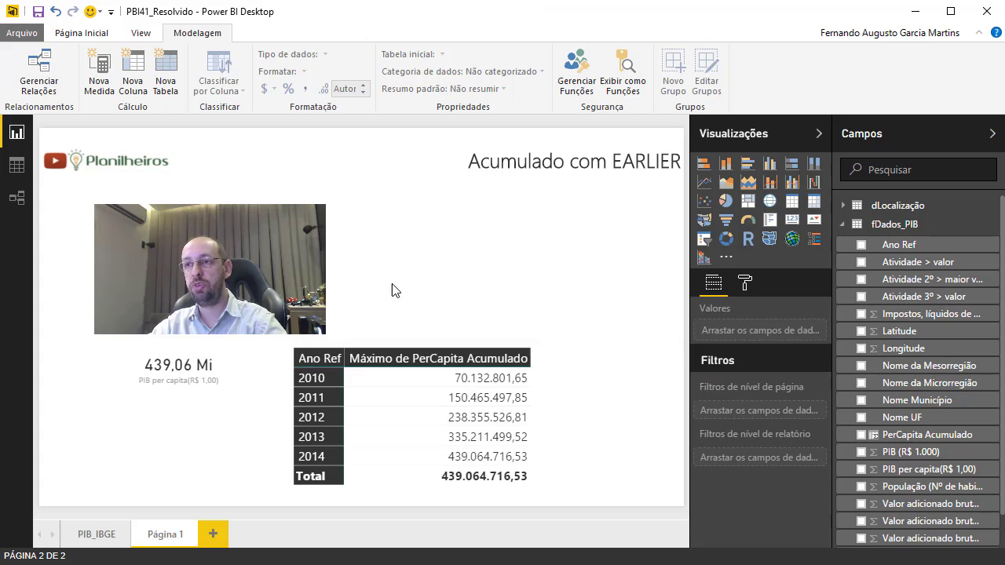
# - Copy the PerCapita Acumulado column's formula and start a new measure named Acumulado in the fDados_PIB table
pyautogui.click(892, 441)
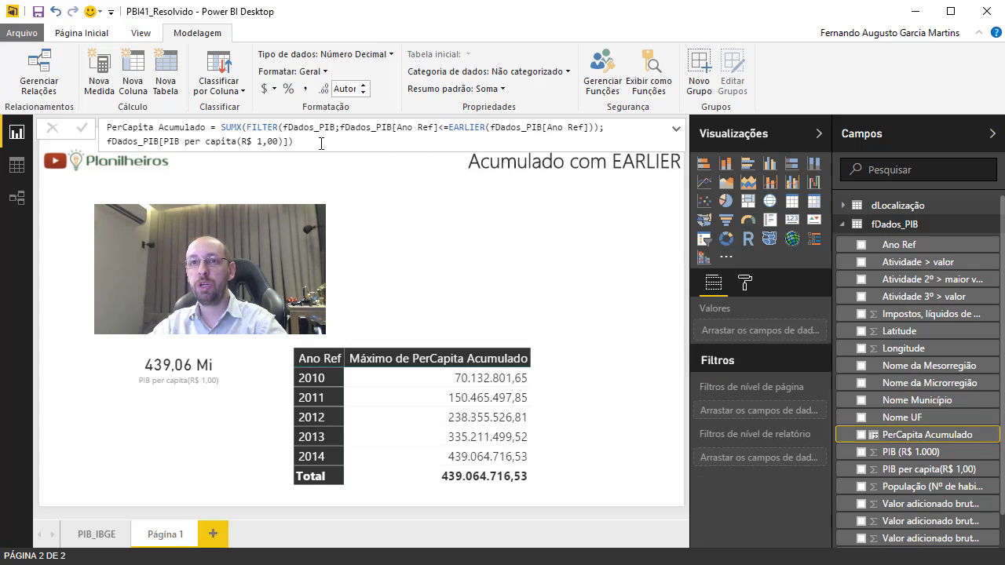
pyautogui.moveTo(310, 142); pyautogui.dragTo(2, 78)
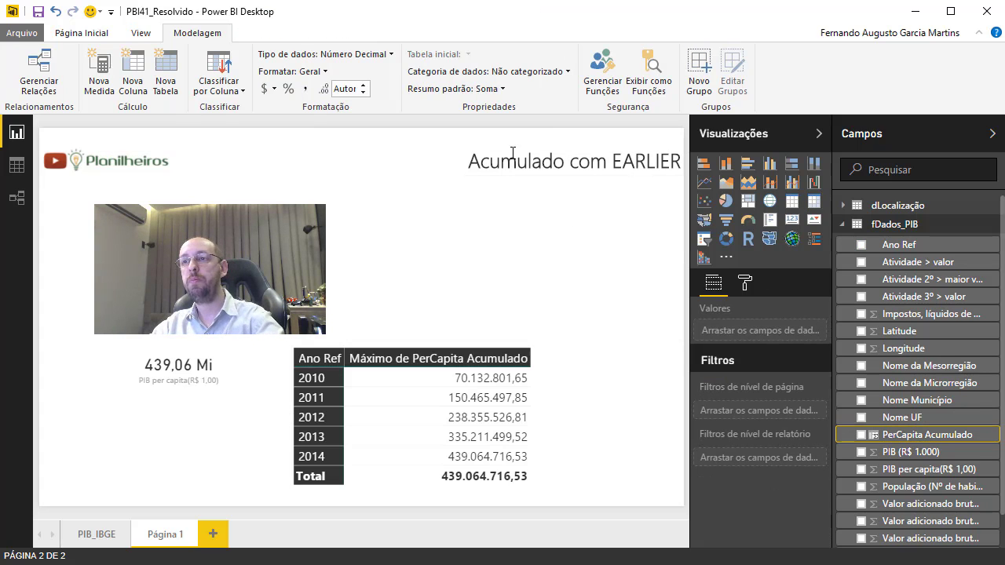
pyautogui.rightClick(878, 229)
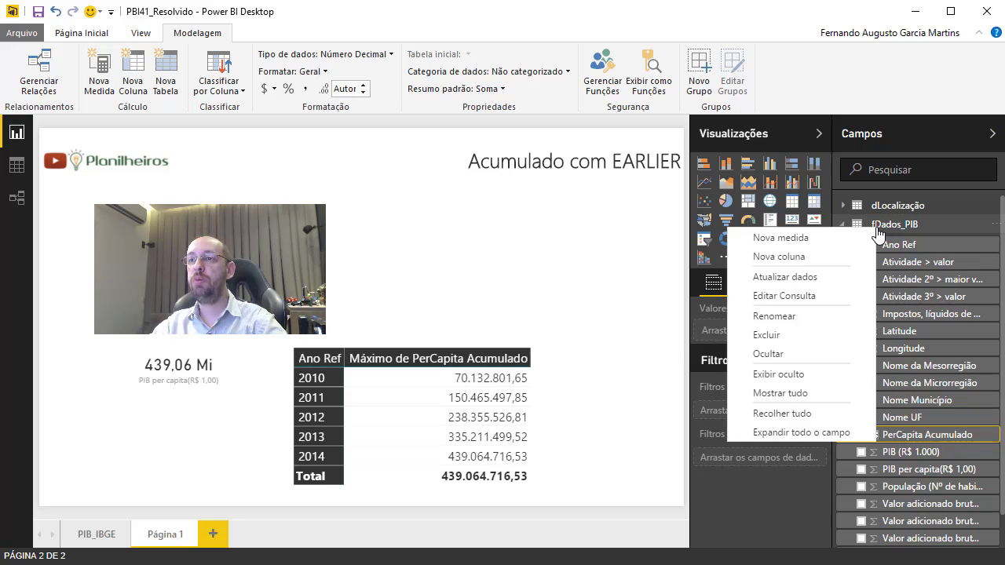
pyautogui.click(779, 238)
pyautogui.moveTo(170, 126); pyautogui.dragTo(93, 124)
pyautogui.write('Acumulado =')
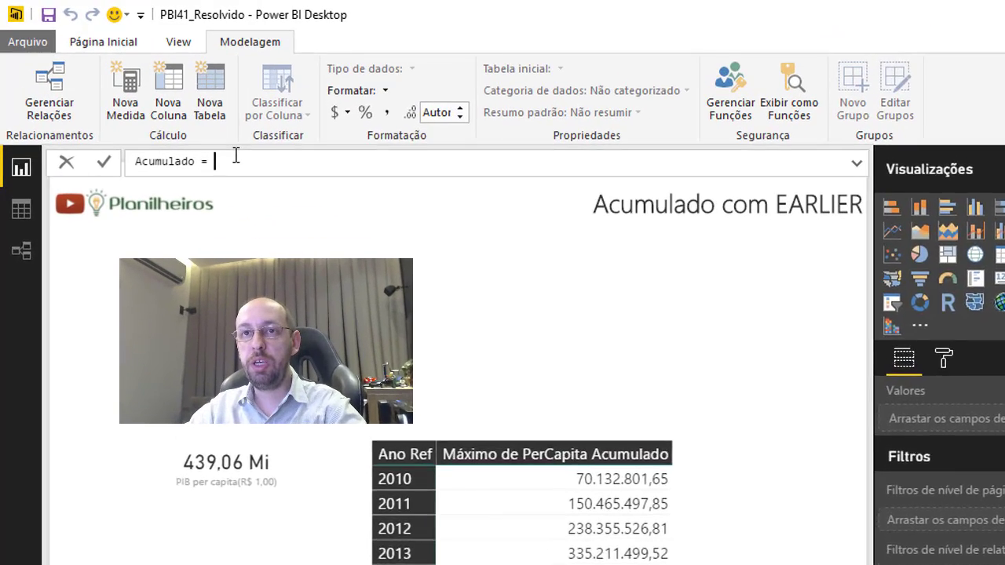
# - Paste the copied formula into the Acumulado measure, remove the duplicate PerCapita Acumulado name, and commit the SUMX expression
pyautogui.hotkey('ctrl', 'v')
pyautogui.moveTo(249, 188); pyautogui.dragTo(415, 189)
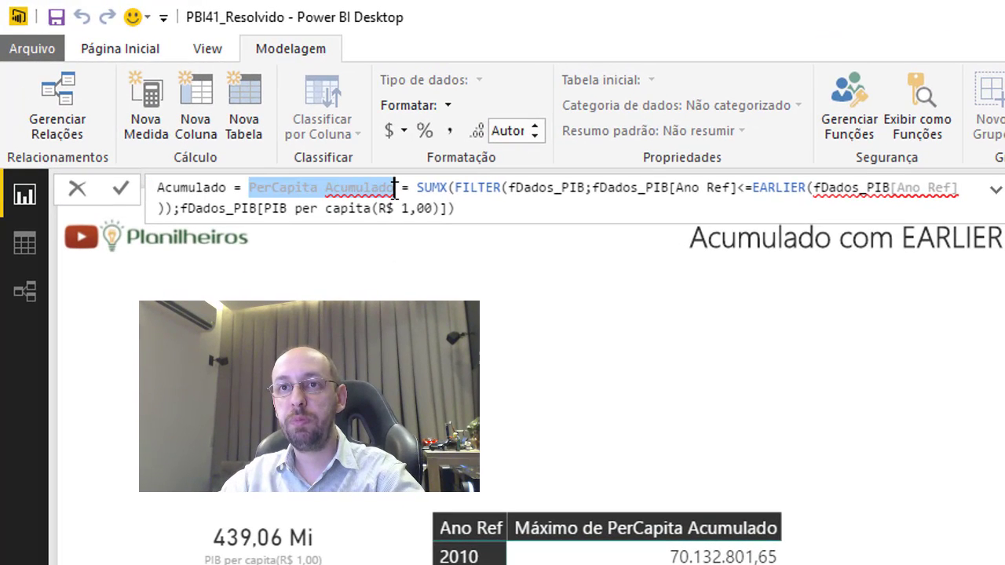
pyautogui.press('Delete')
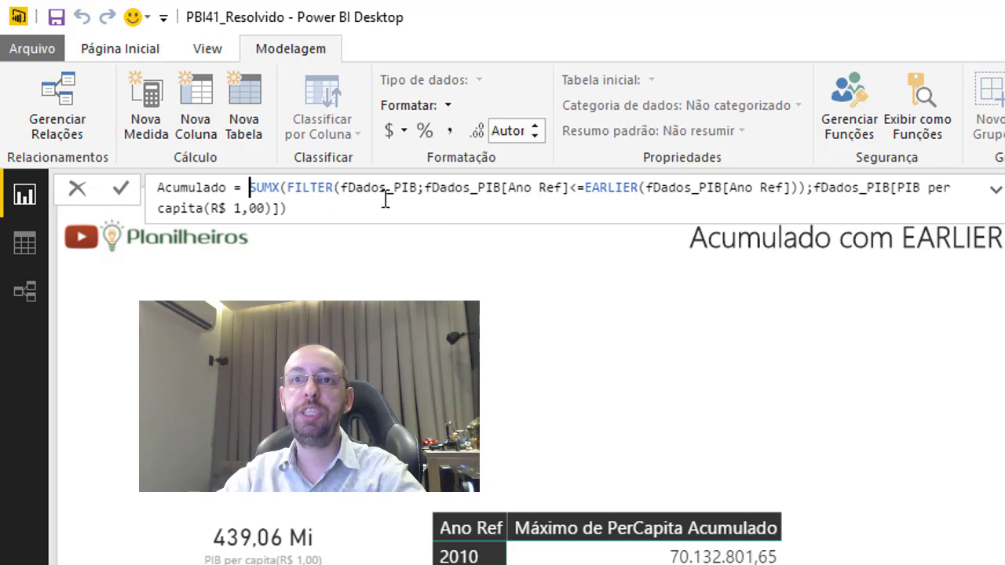
pyautogui.press('Return')
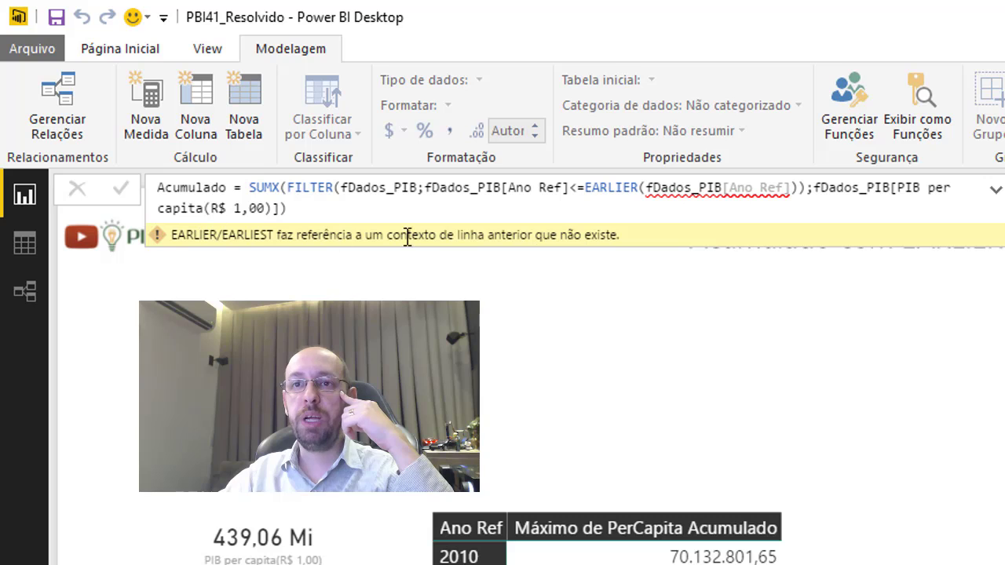
# - Examine the FILTER table argument and the PIB per capita(R$ 1,00) expression inside the measure's SUMX formula
pyautogui.moveTo(814, 189); pyautogui.dragTo(879, 201)
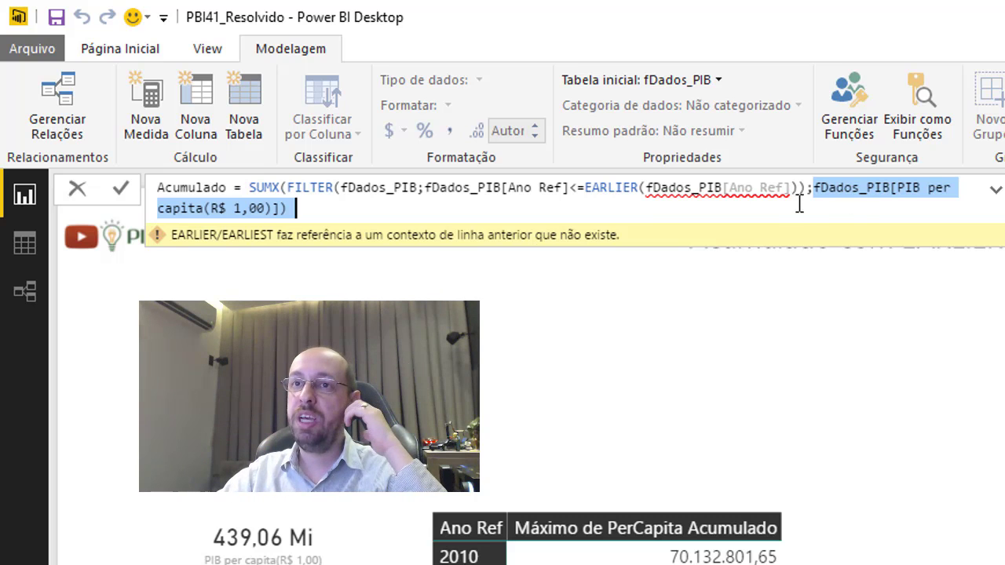
pyautogui.click(297, 190)
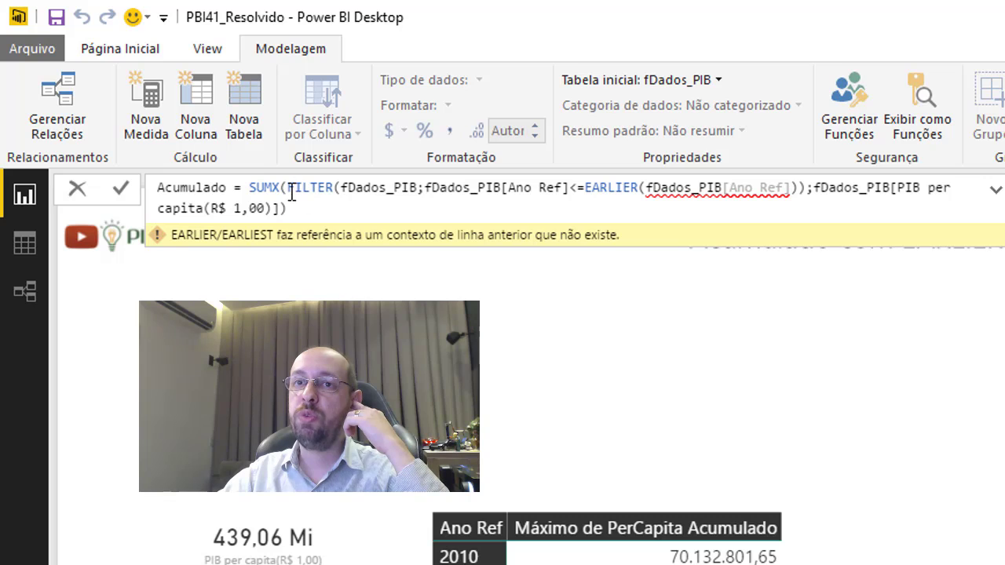
pyautogui.moveTo(297, 190); pyautogui.dragTo(794, 191)
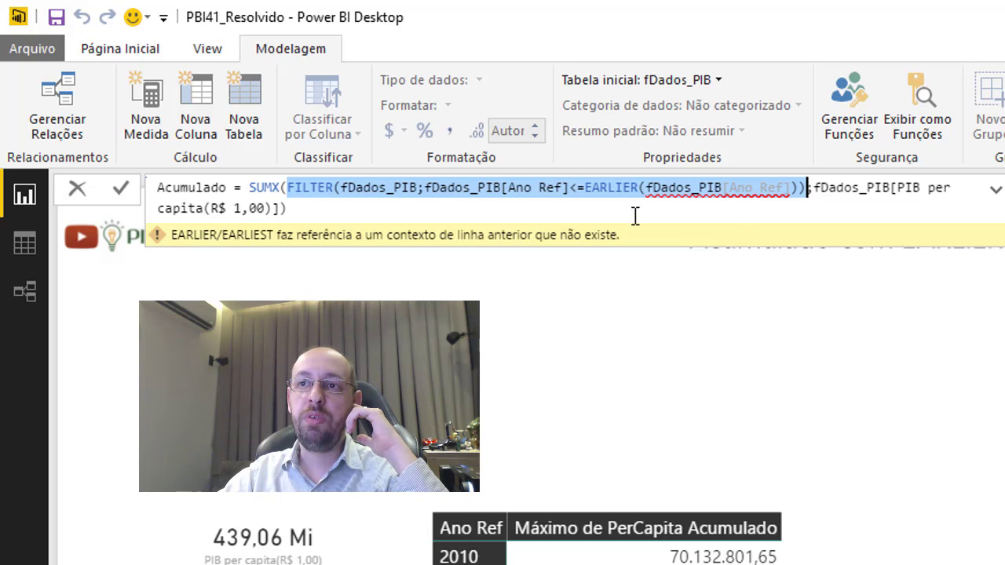
pyautogui.click(861, 190)
pyautogui.moveTo(837, 190); pyautogui.dragTo(875, 206)
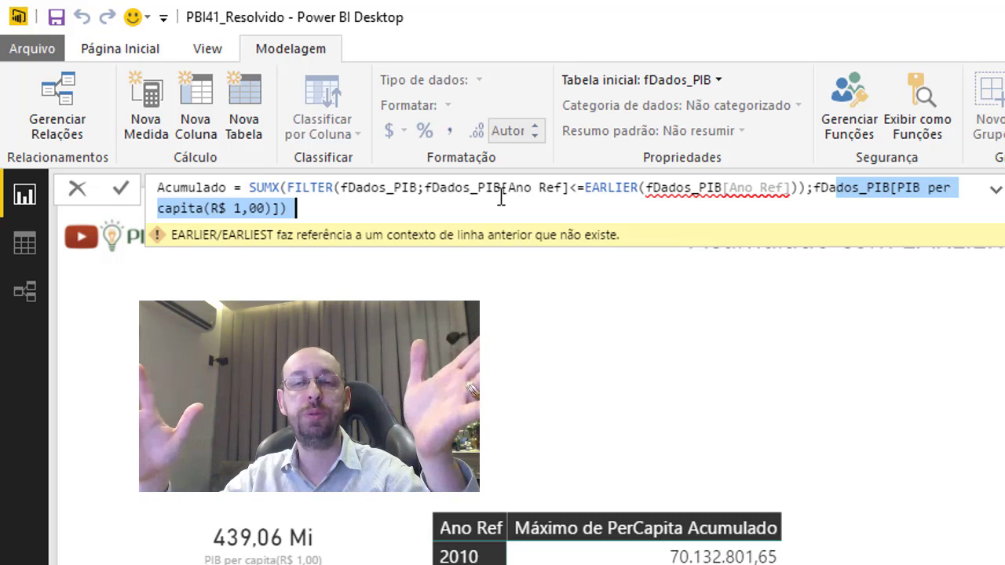
pyautogui.click(413, 207)
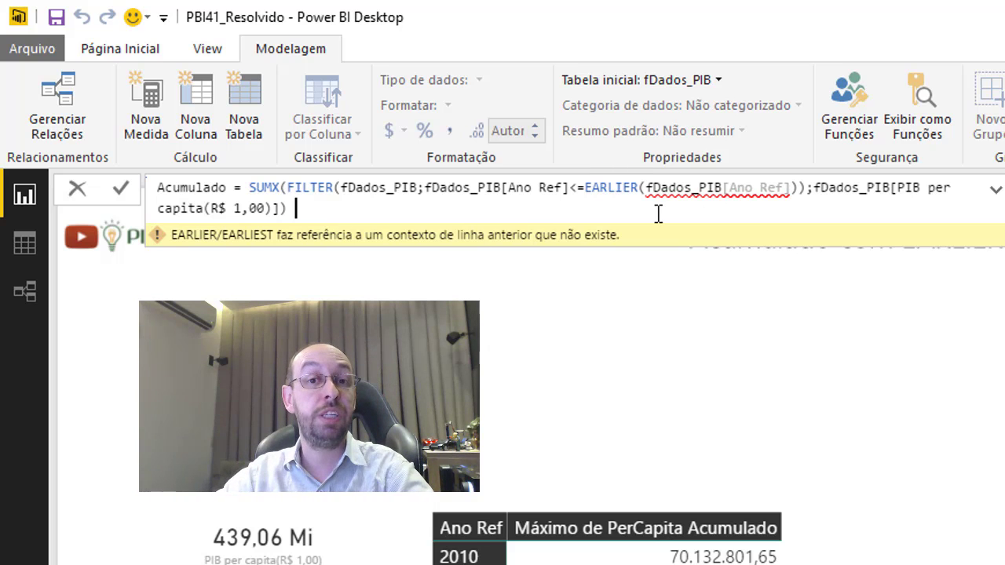
# - Insert CALCULATE(SUM(fDados_PIB[PIB per capita(R$ 1,00)]); before the SUMX expression, keeping SUMX on a separate line
pyautogui.click(250, 188)
pyautogui.hotkey('shift', 'Return')
pyautogui.hotkey('shift', 'Return')
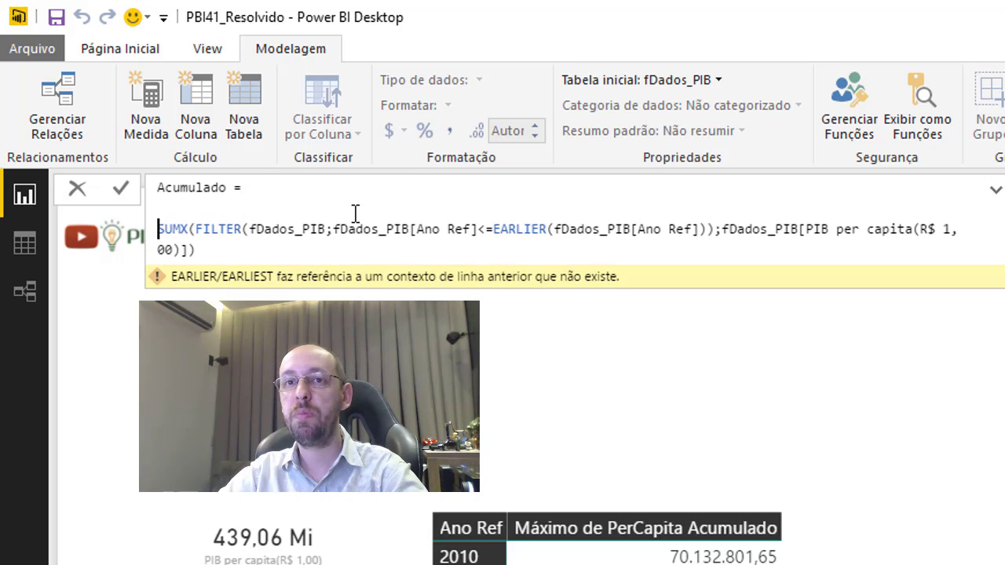
pyautogui.write('CALCULATE(')
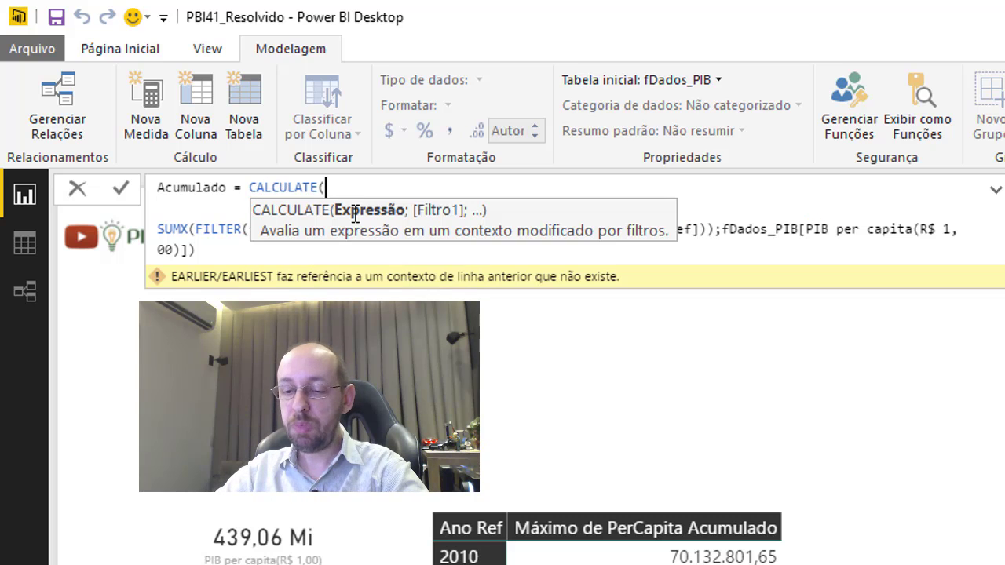
pyautogui.write('SUM(')
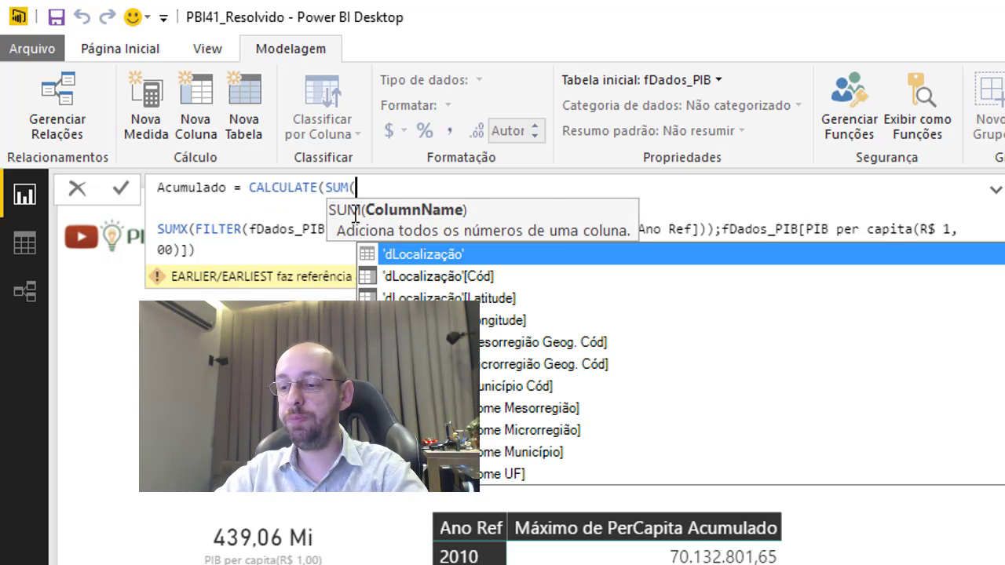
pyautogui.write('fDados_PIB[PIB per capita(R$ 1,00)]')
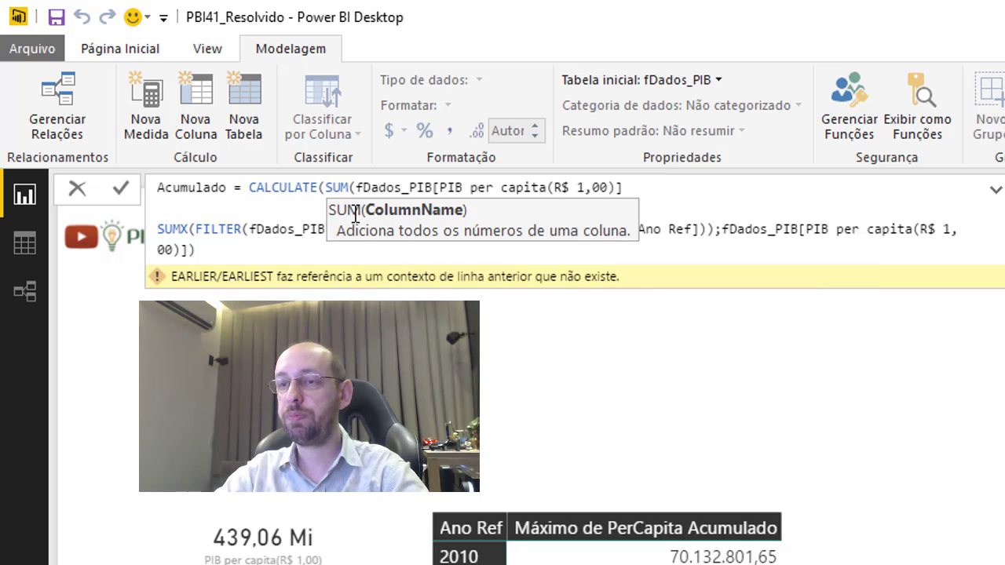
pyautogui.write(');')
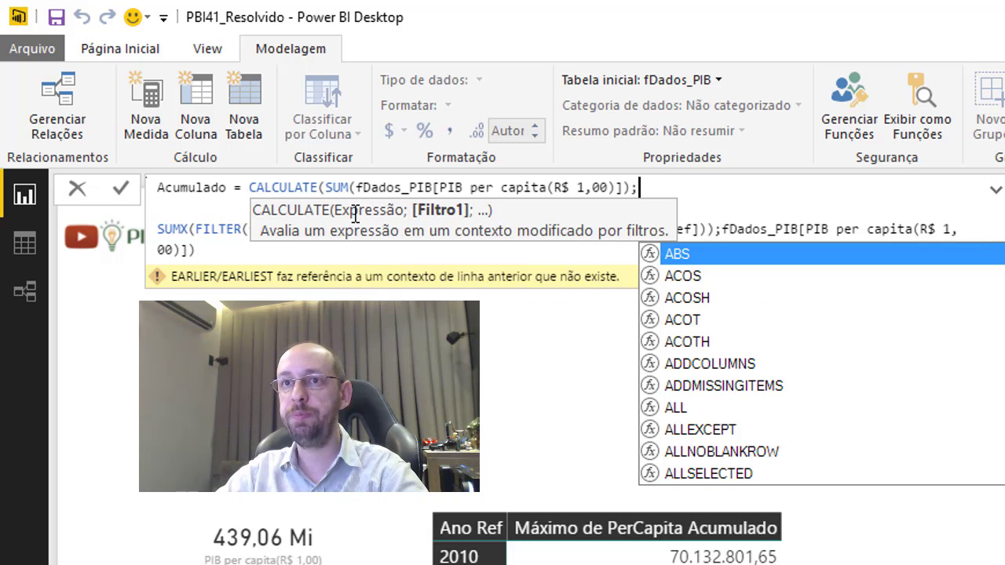
pyautogui.hotkey('shift', 'Return')
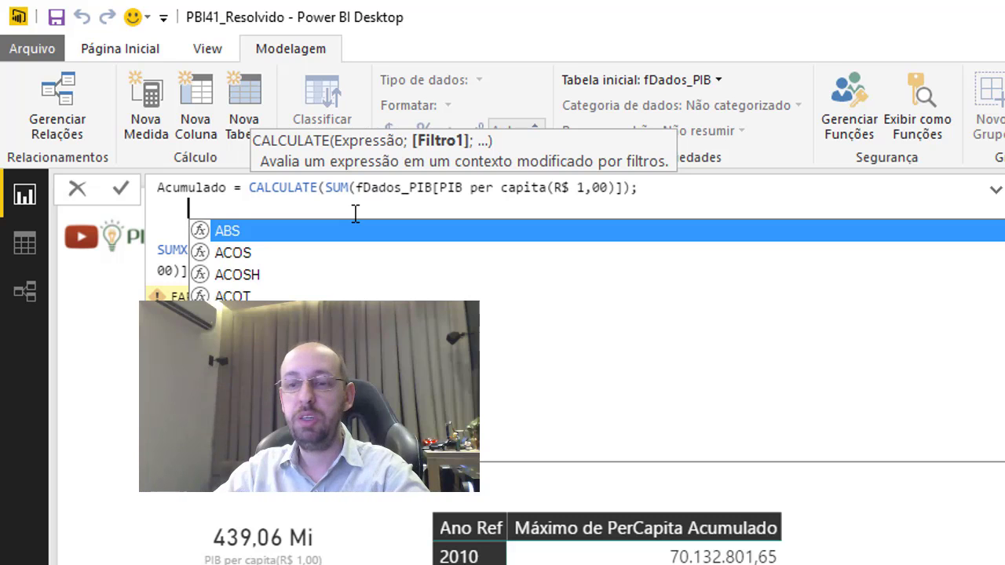
# - Begin the CALCULATE filter argument with FILTER(ALL(fDados_PIB); on its own line
pyautogui.write('fil')
pyautogui.press('Tab')
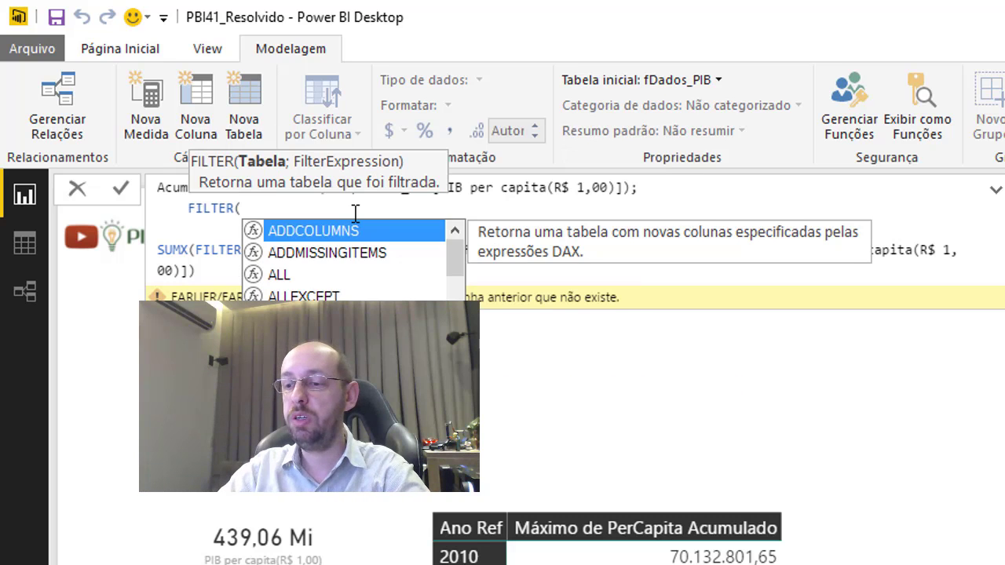
pyautogui.write('all')
pyautogui.press('Tab')
pyautogui.write('fd')
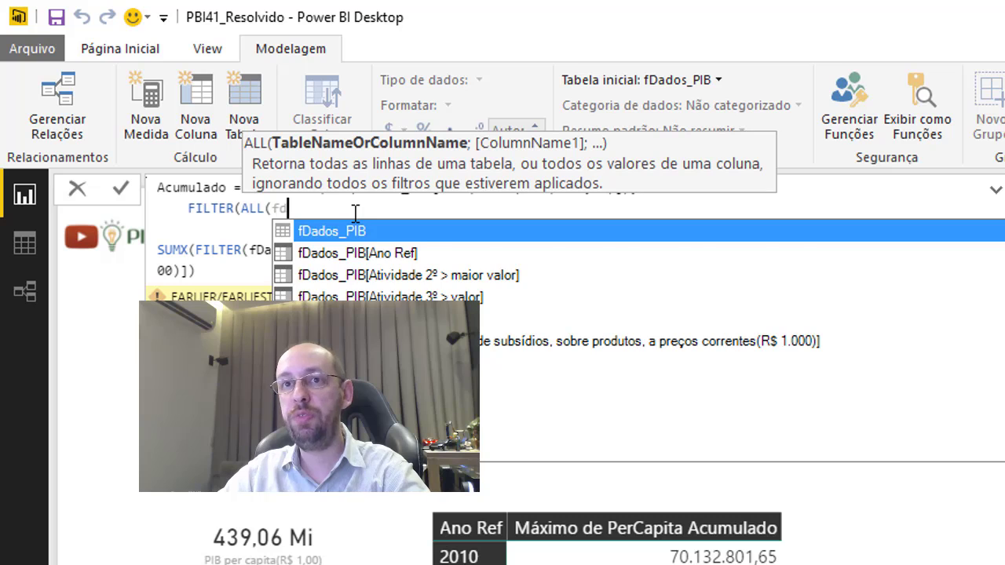
pyautogui.press('Tab')
pyautogui.write(')')
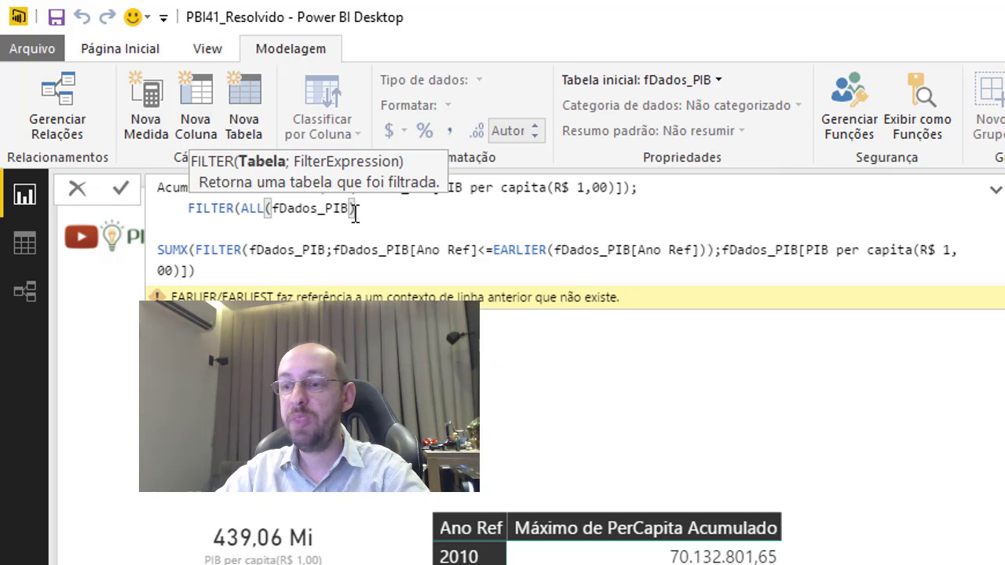
pyautogui.write(';')
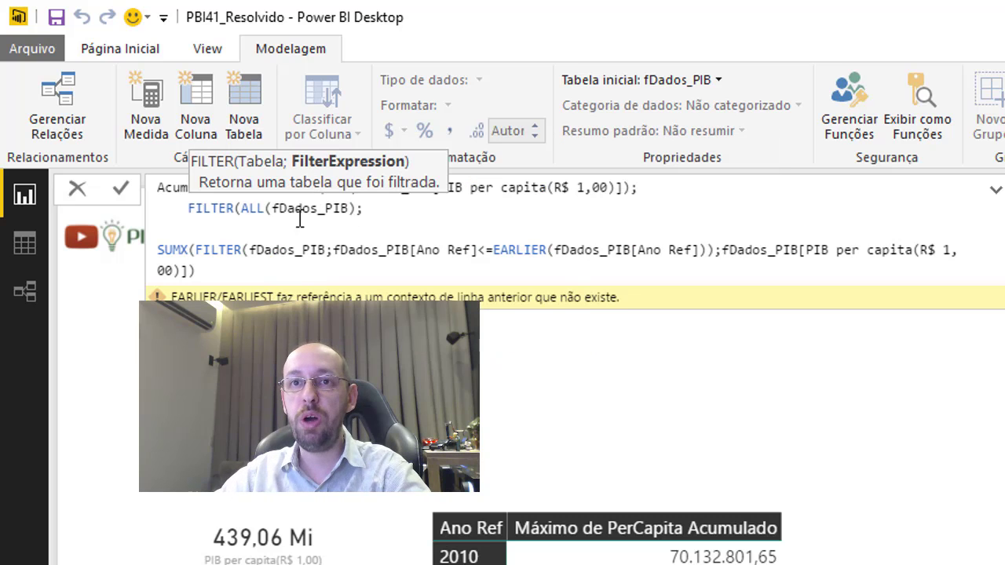
# - Compare the outer FILTER(ALL(fDados_PIB) argument with the inner FILTER table and PIB per capita(R$ 1,00) expression of SUMX
pyautogui.press('Home')
pyautogui.moveTo(189, 209); pyautogui.dragTo(357, 209)
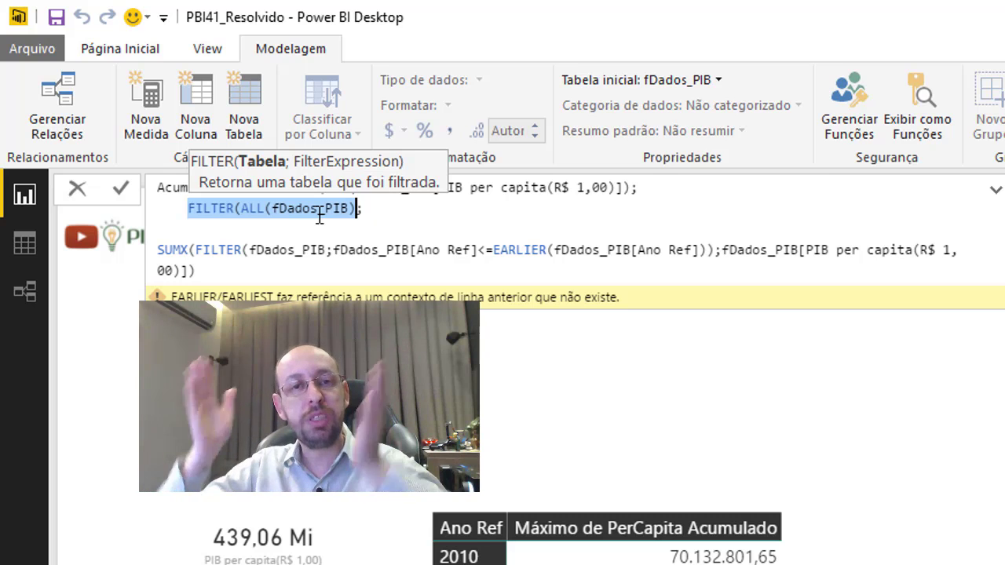
pyautogui.click(273, 249)
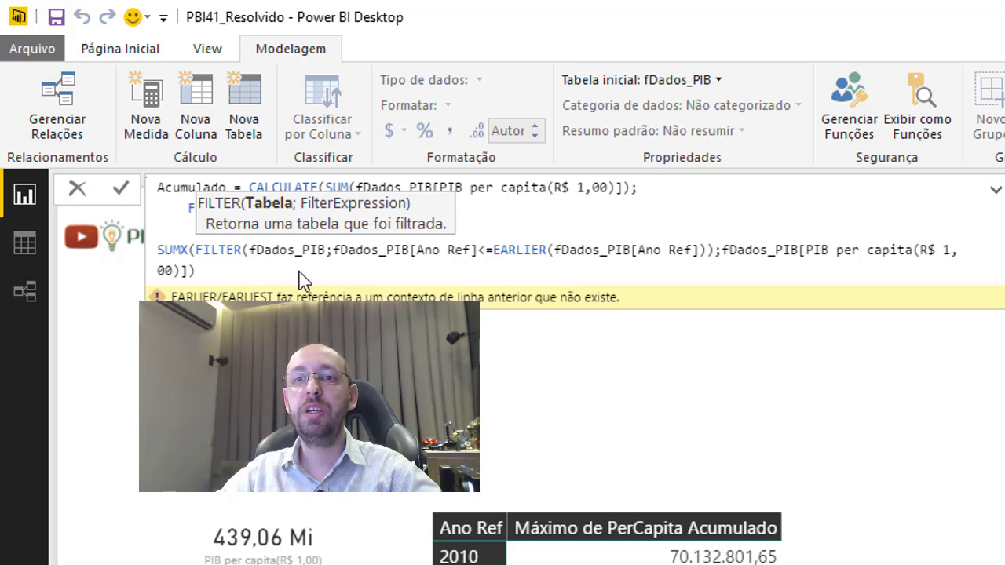
pyautogui.click(197, 250)
pyautogui.moveTo(197, 250); pyautogui.dragTo(717, 250)
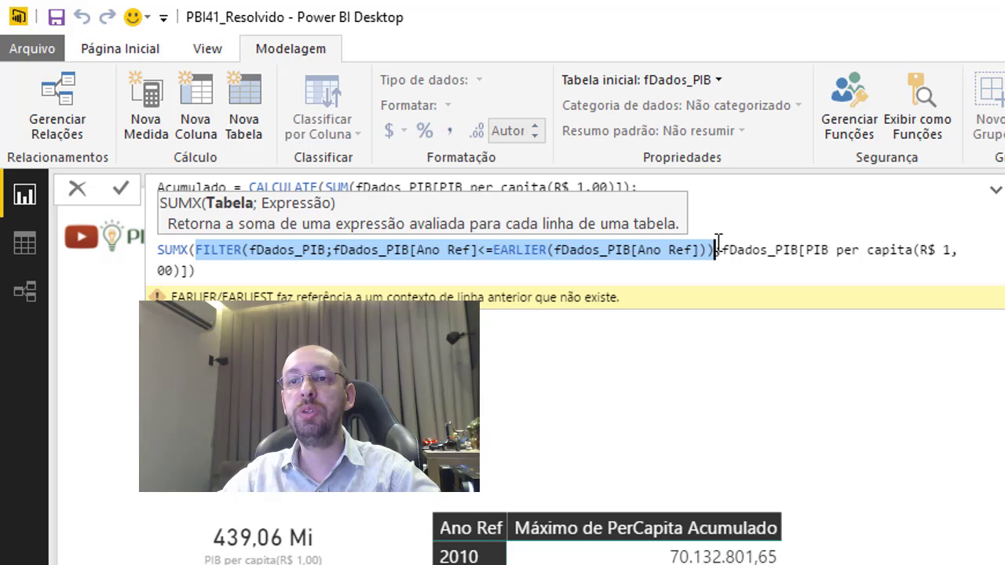
pyautogui.click(707, 250)
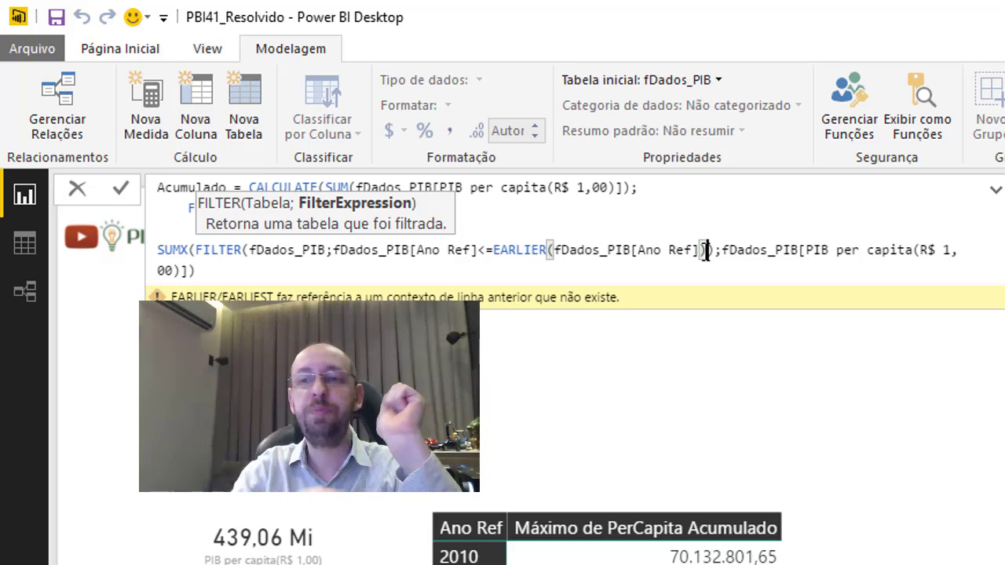
pyautogui.click(794, 253)
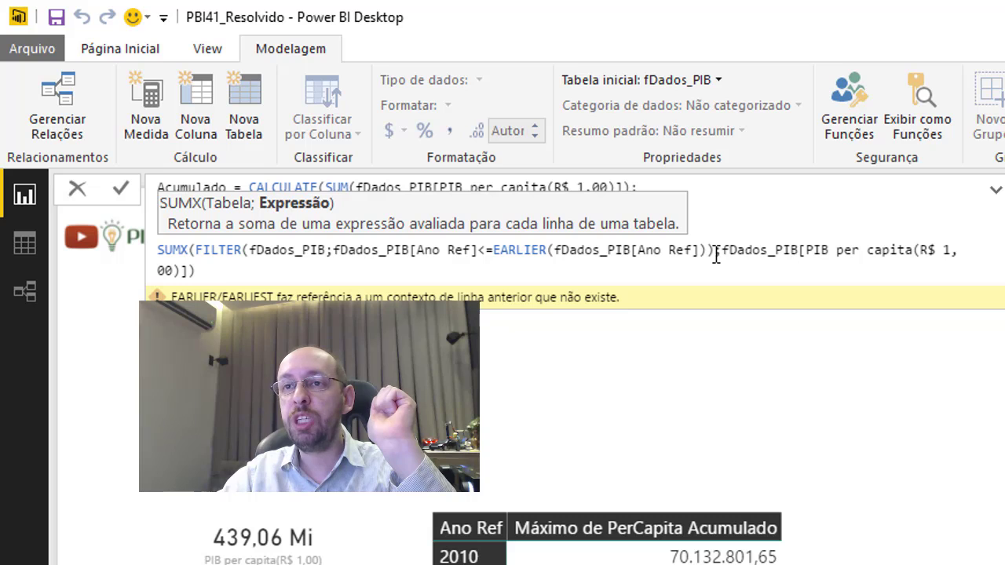
pyautogui.moveTo(728, 250); pyautogui.dragTo(920, 270)
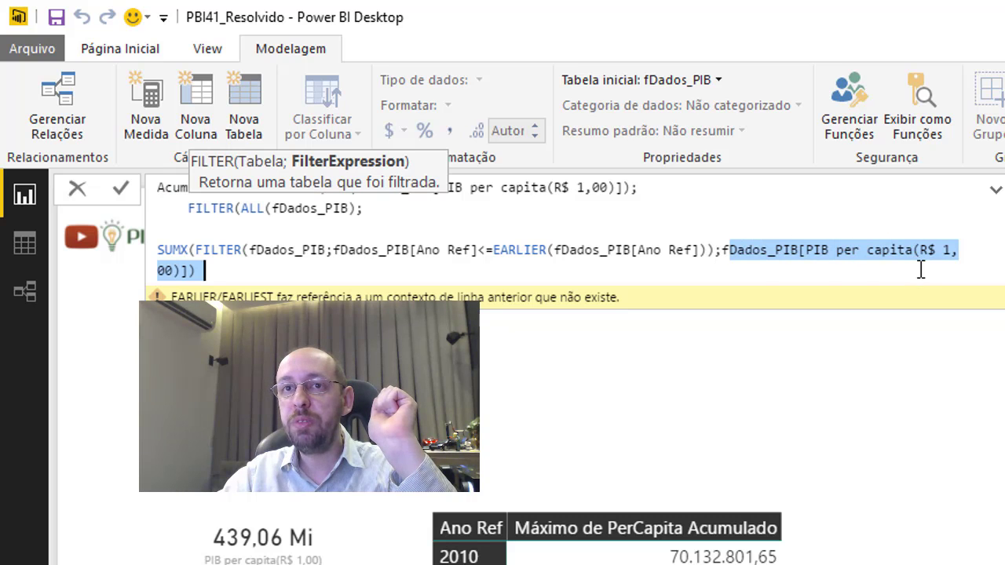
pyautogui.click(586, 250)
pyautogui.moveTo(188, 208); pyautogui.dragTo(349, 208)
pyautogui.click(287, 209)
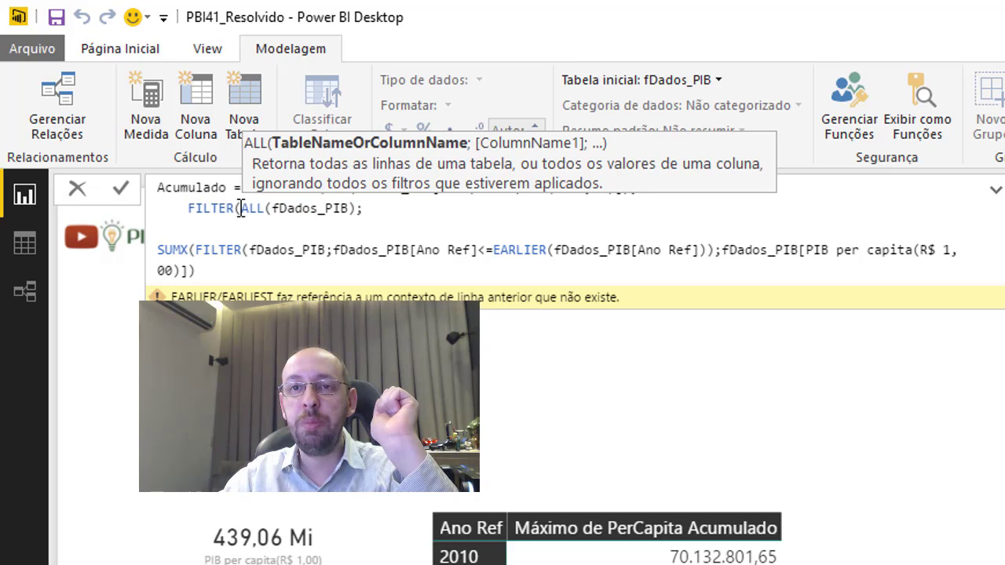
pyautogui.moveTo(239, 208); pyautogui.dragTo(349, 208)
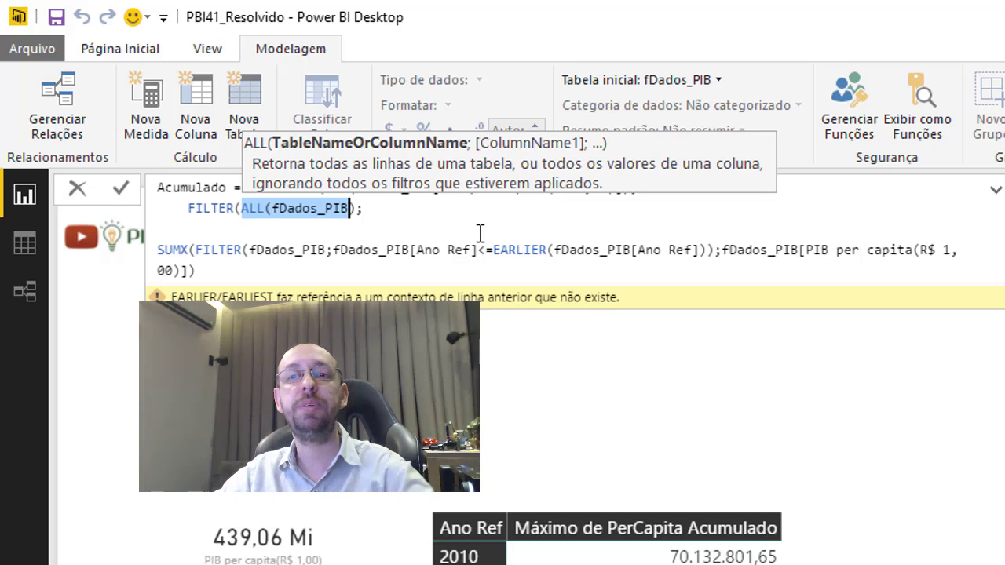
# - Remove the blank line above SUMX, indent that line two levels, and change its year comparison operator to >=
pyautogui.click(273, 231)
pyautogui.press('Delete')
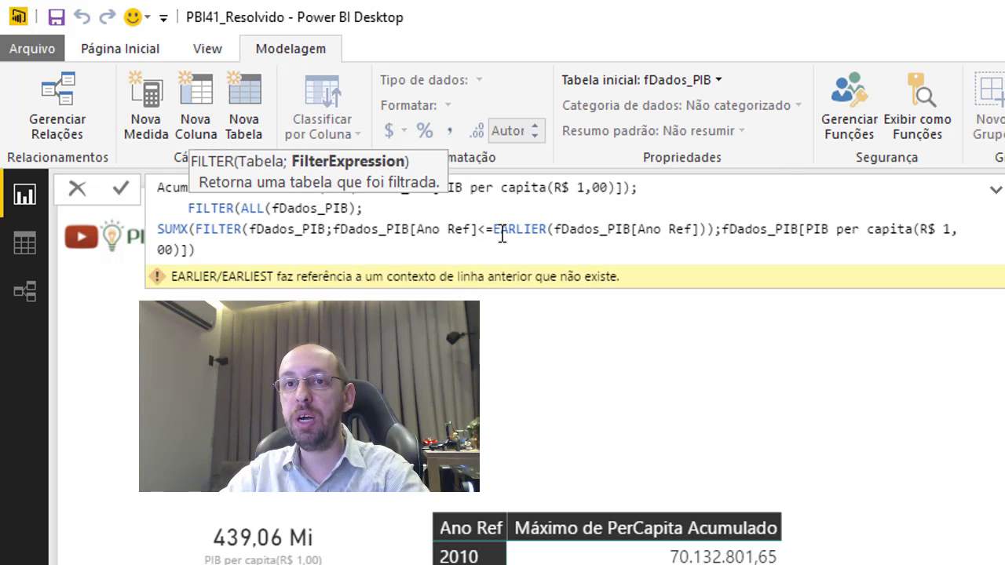
pyautogui.press('Tab')
pyautogui.press('Tab')
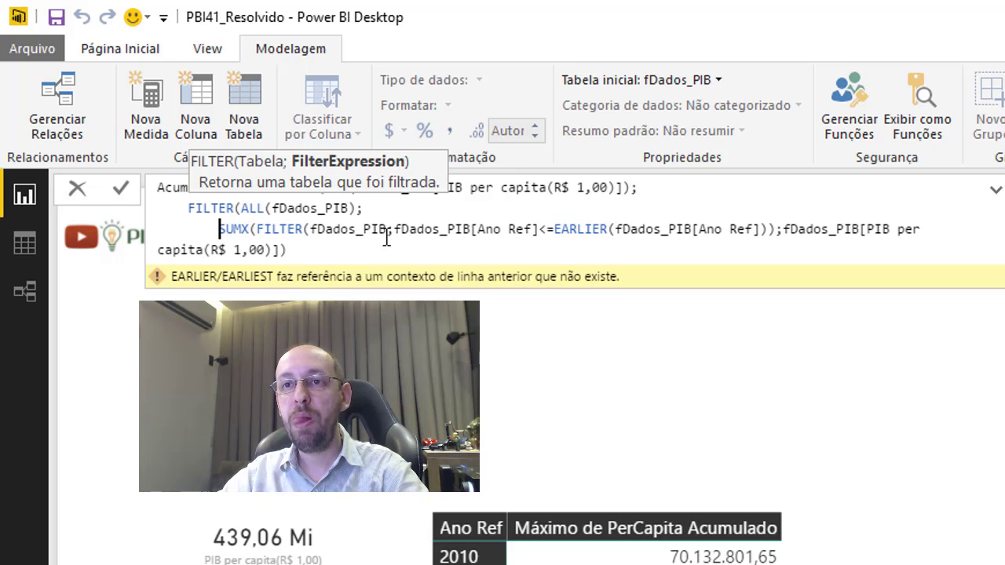
pyautogui.click(539, 229)
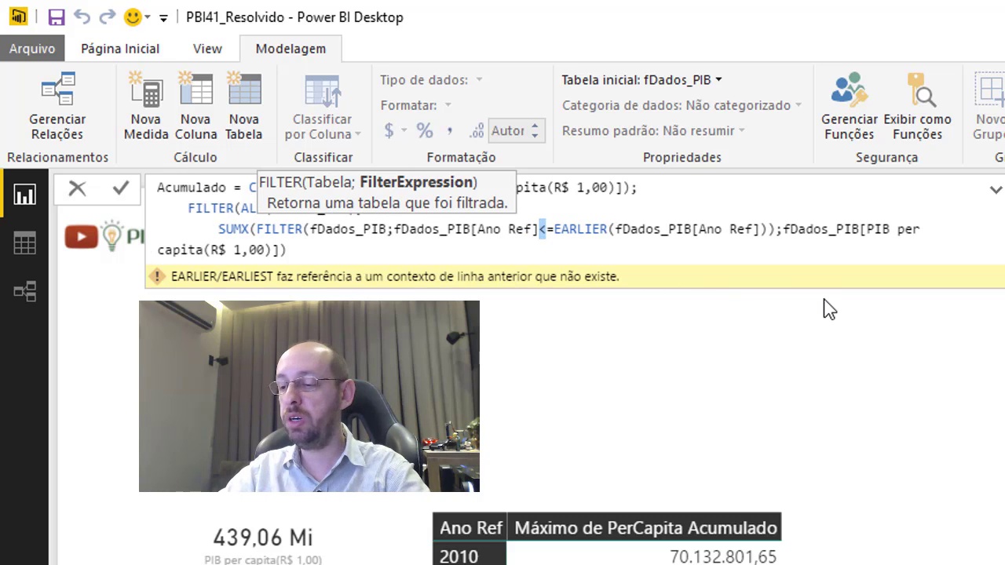
pyautogui.write('>')
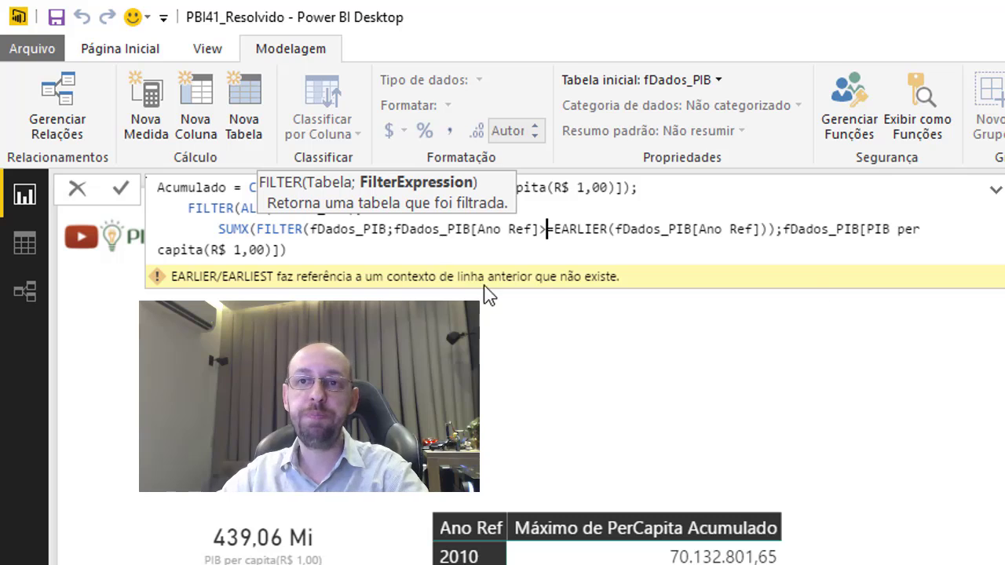
# - Close the outer FILTER and CALCULATE parentheses at the end of the formula and commit the Acumulado measure
pyautogui.click(412, 236)
pyautogui.click(552, 257)
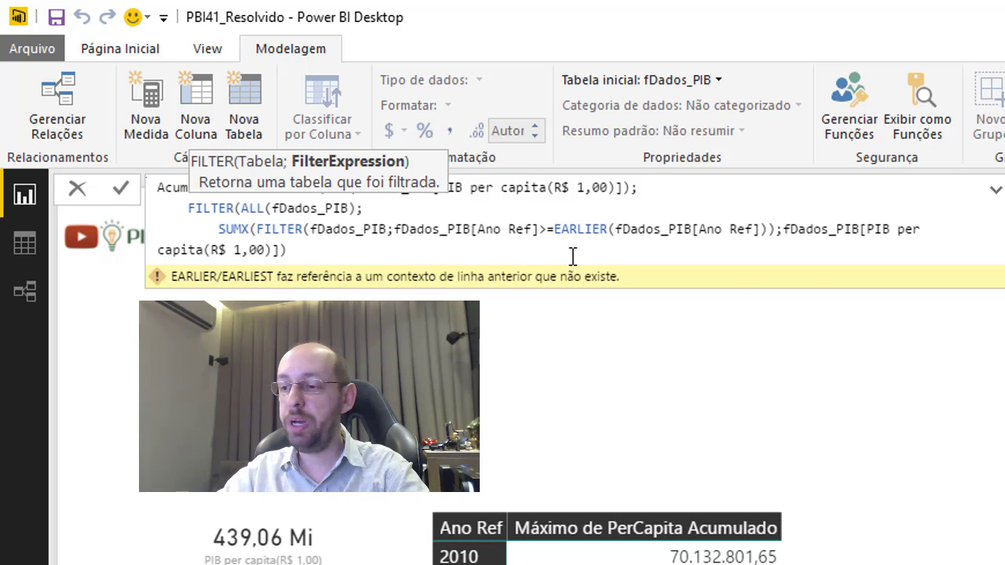
pyautogui.write(')')
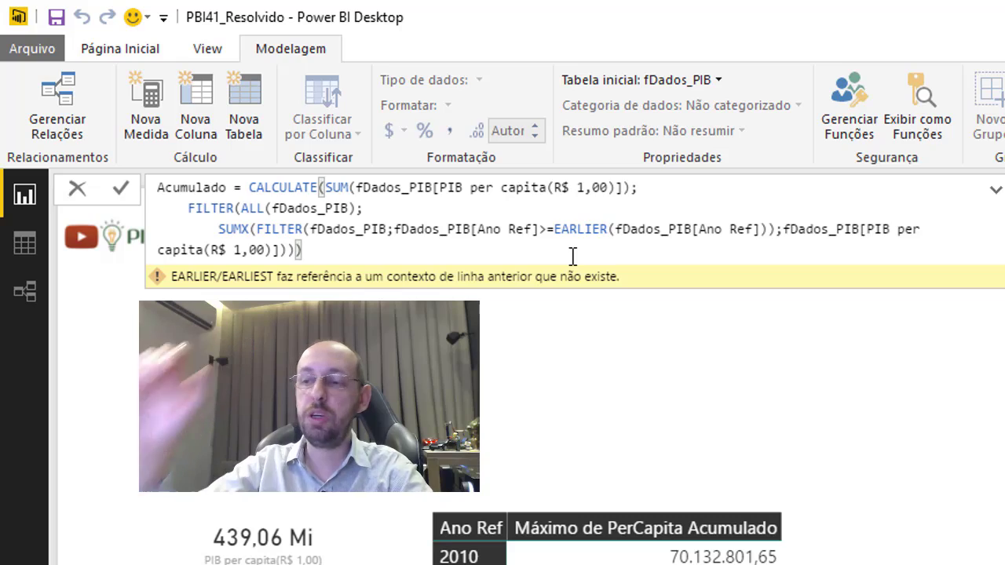
pyautogui.press('Return')
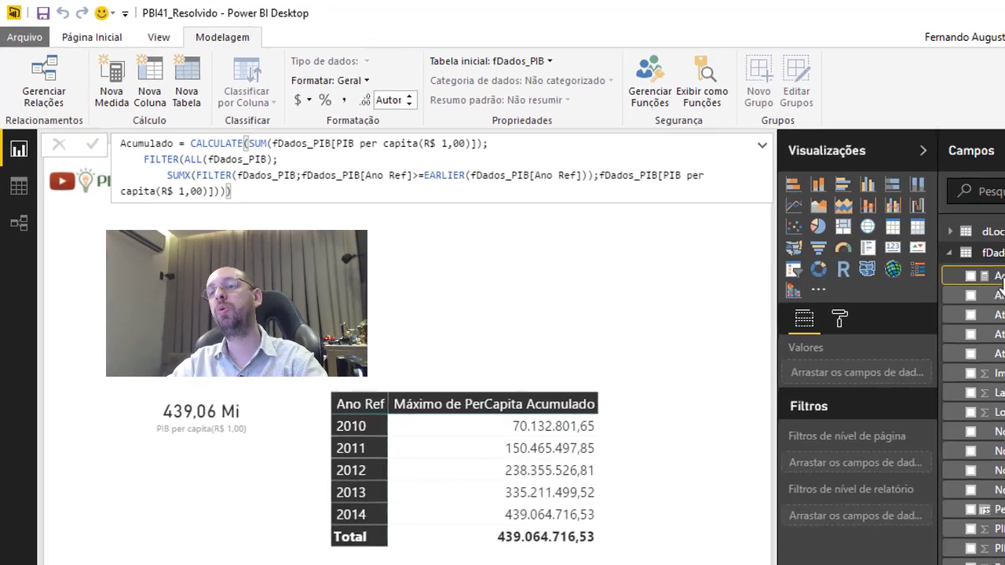
# - Add the Acumulado measure as a value in the Ano Ref matrix and display its formula
pyautogui.moveTo(906, 245); pyautogui.dragTo(585, 493)
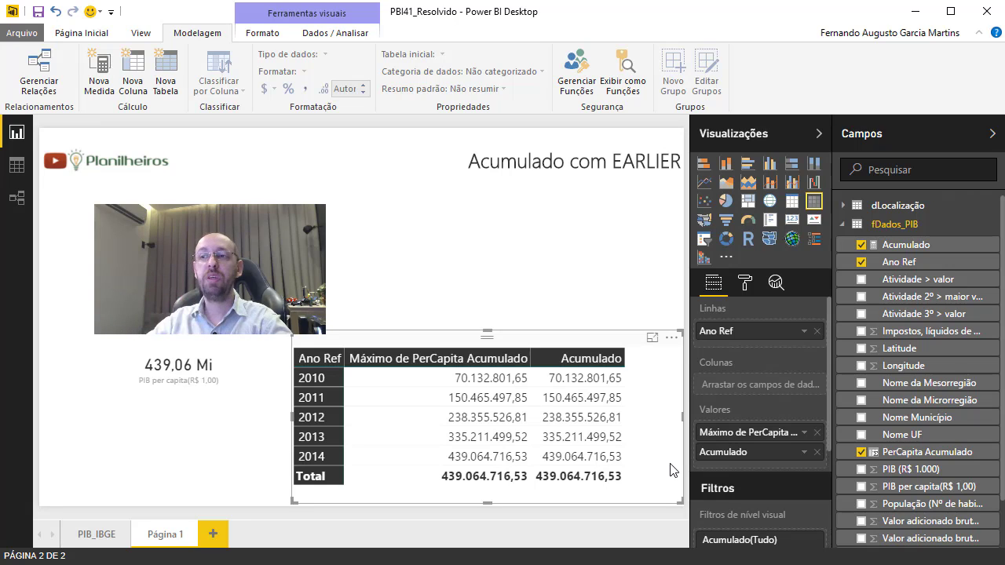
pyautogui.click(895, 246)
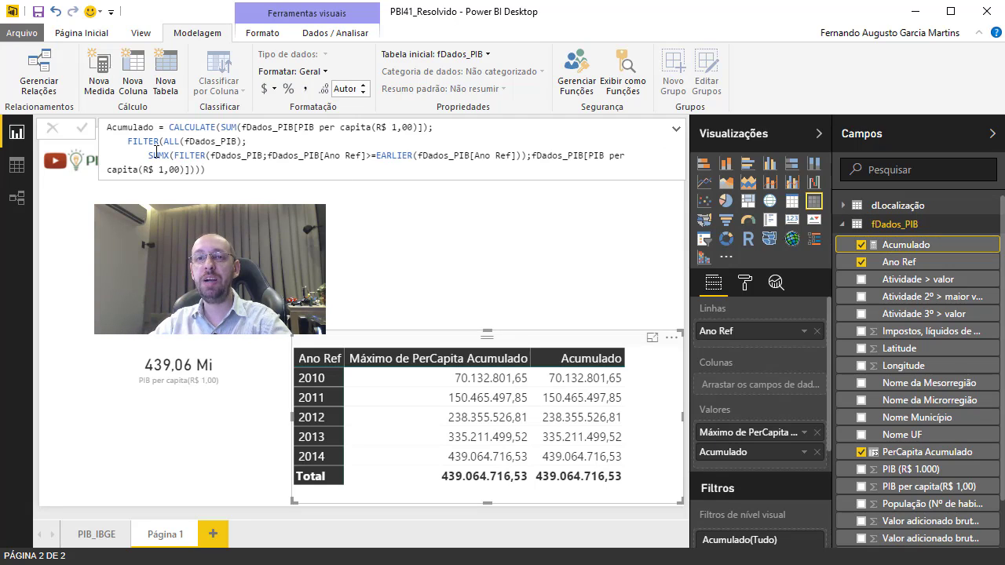